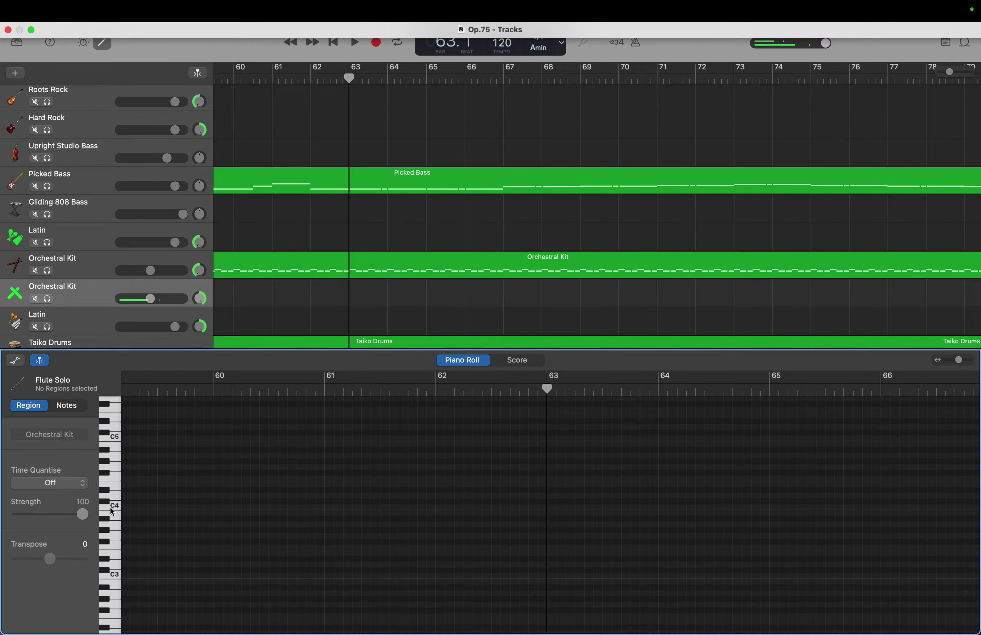
Create a region at bar 63 on the empty Orchestral Kit track with two half-bar notes, D#2 followed by E2
drag(117, 493, 115, 595)
scroll(117, 598, down, 5)
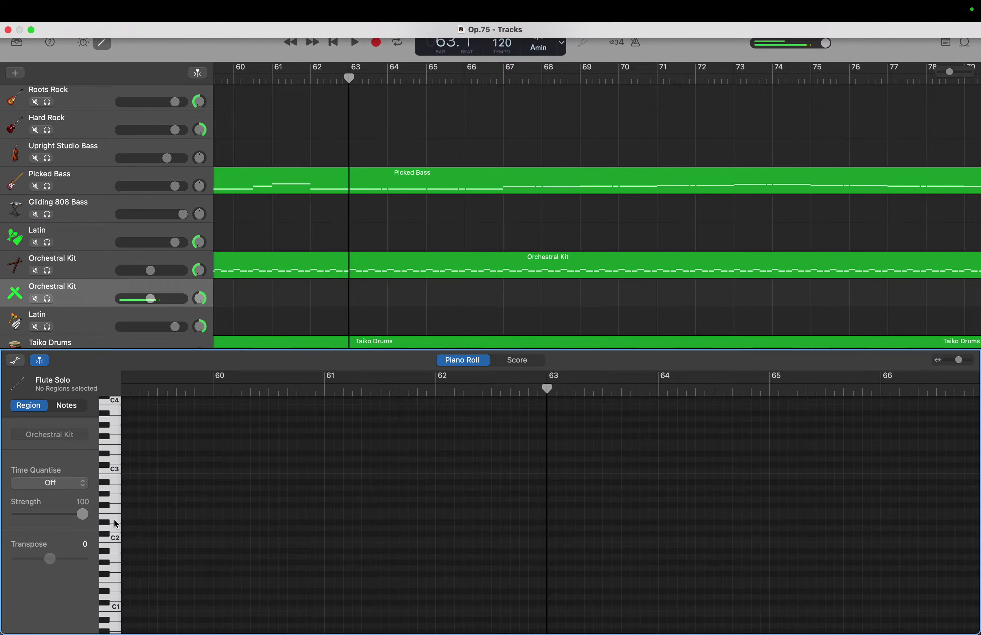
right_click(553, 527)
click(572, 528)
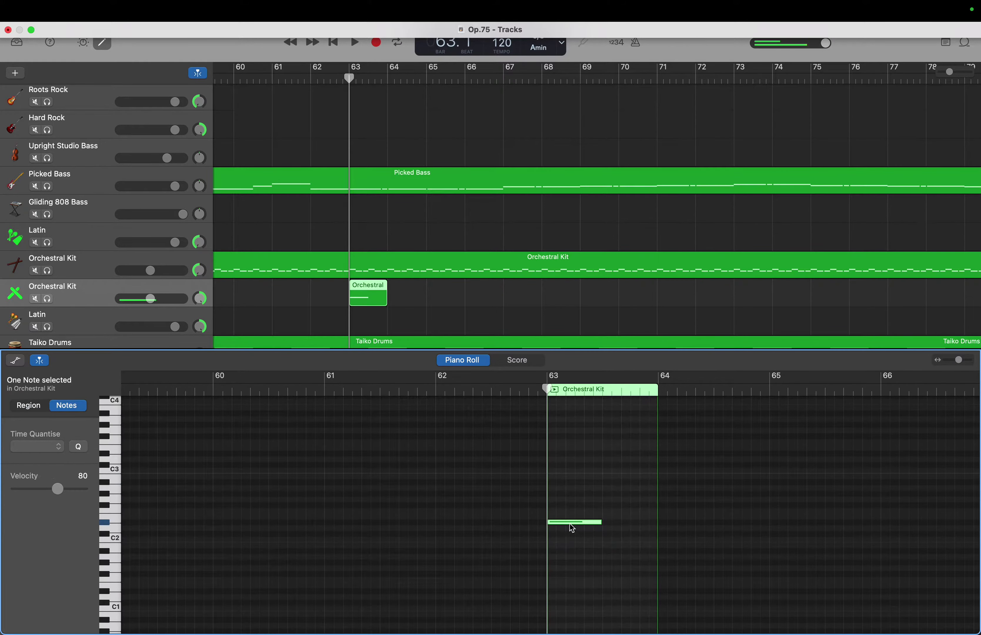
click(596, 523)
right_click(611, 521)
click(618, 522)
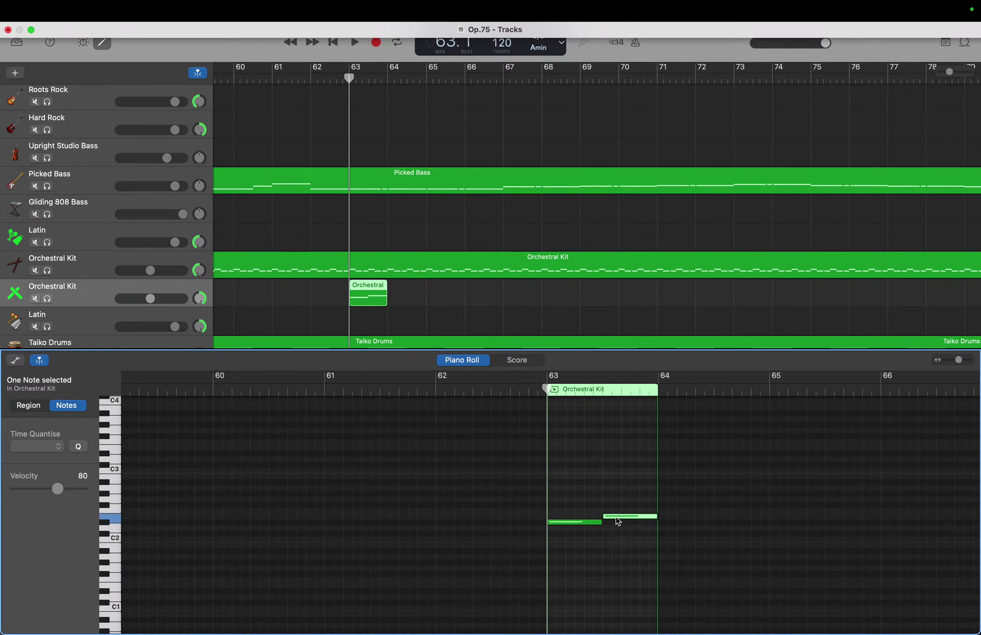
Extend the end of the new Orchestral Kit region to bar 87
drag(659, 522, 975, 524)
scroll(846, 294, right, 10)
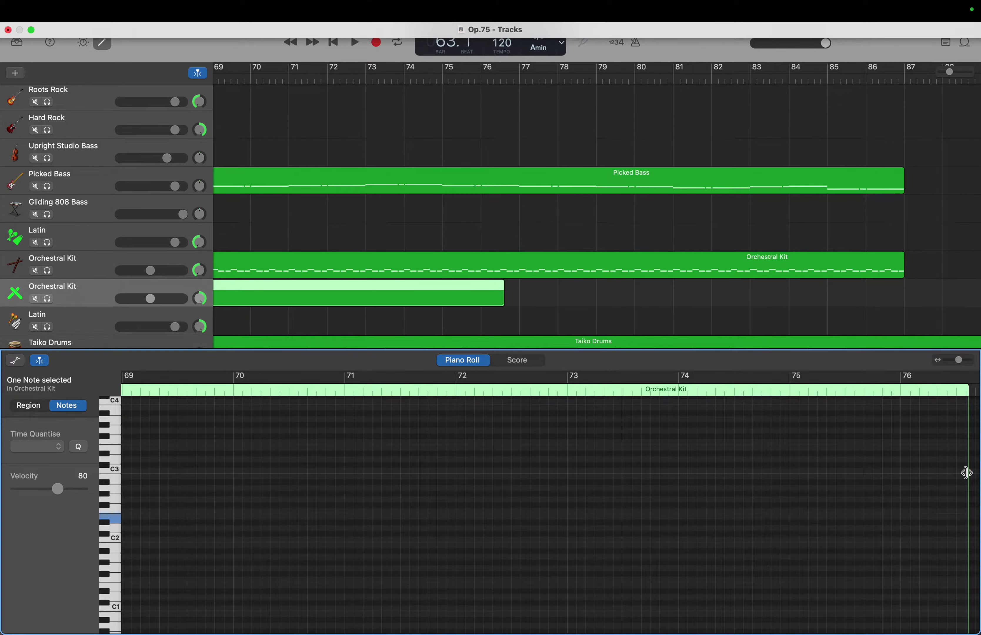
drag(966, 473, 641, 457)
Copy the two notes of bar 63 and paste them repeatedly from bar 64 up to the region's end at bar 87
scroll(641, 458, left, 15)
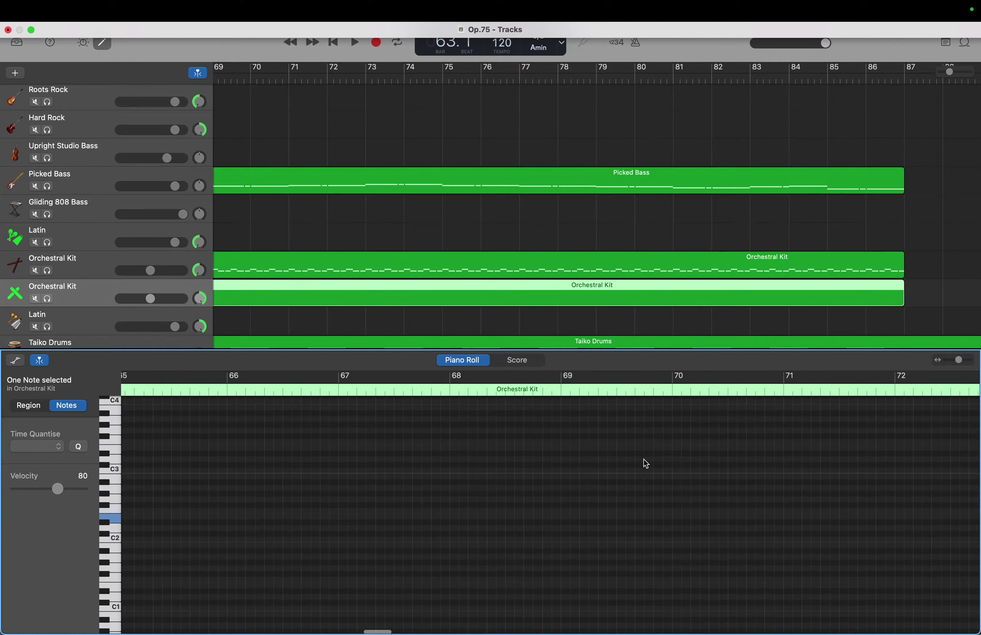
scroll(647, 464, left, 10)
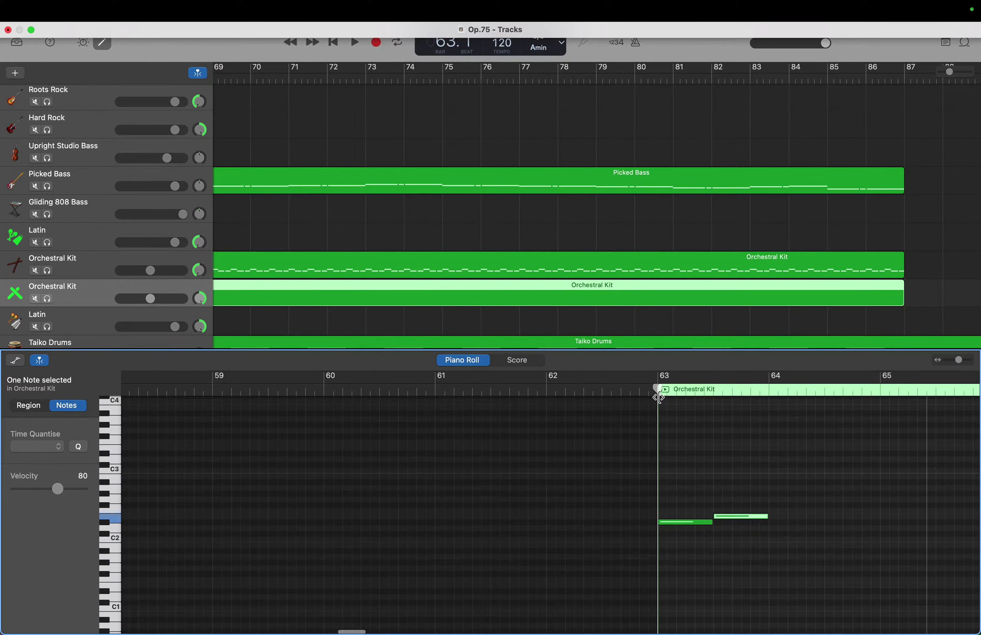
drag(659, 390, 768, 406)
drag(684, 482, 749, 566)
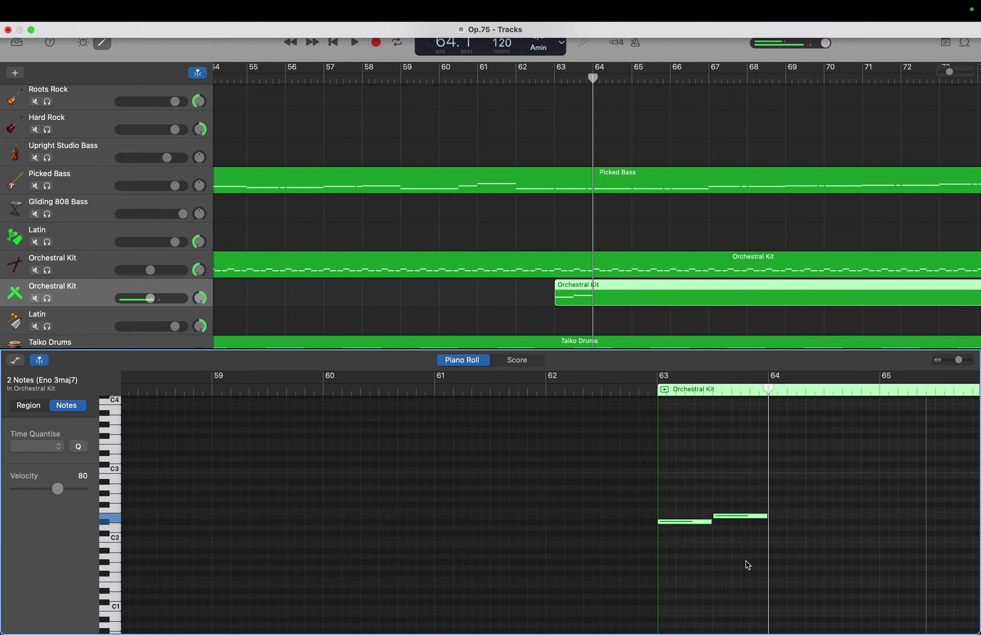
key(super+v)
key(super+v)
key(super+v)
key(super+v)
key(super+v)
key(super+v)
key(super+v)
key(super+v)
key(super+v)
key(super+v)
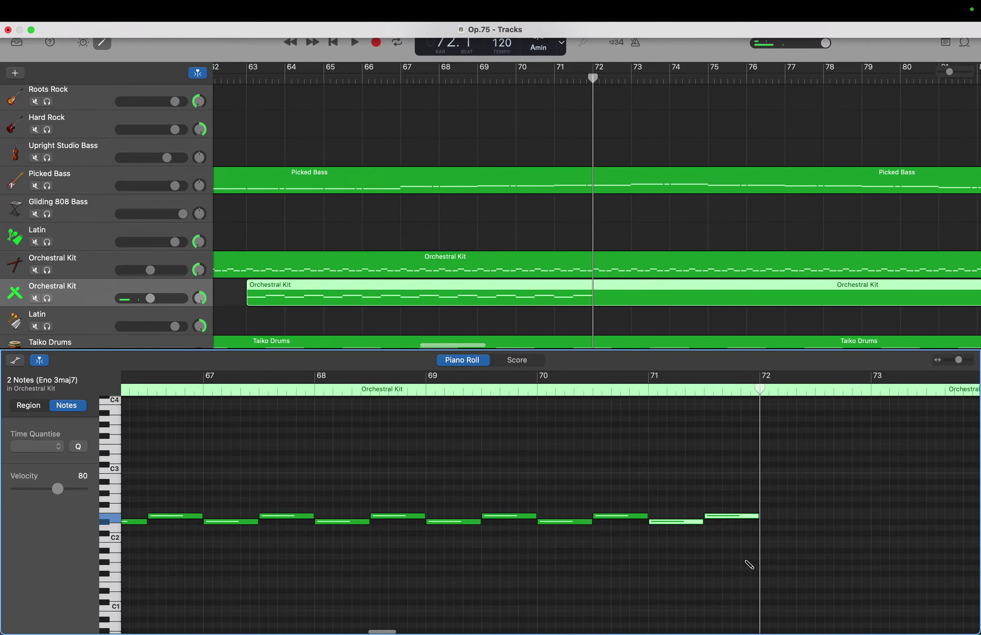
key(super+v)
key(super+v)
key(super+v)
key(super+v)
key(super+v)
key(super+v)
key(super+v)
key(super+v)
key(super+v)
key(super+v)
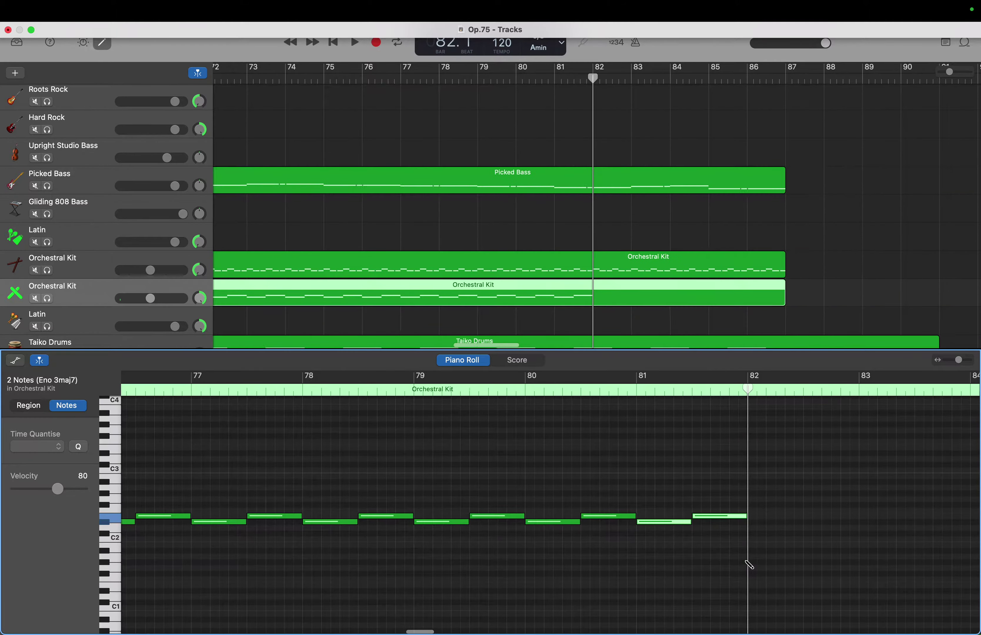
key(super+v)
key(super+v)
key(super+v)
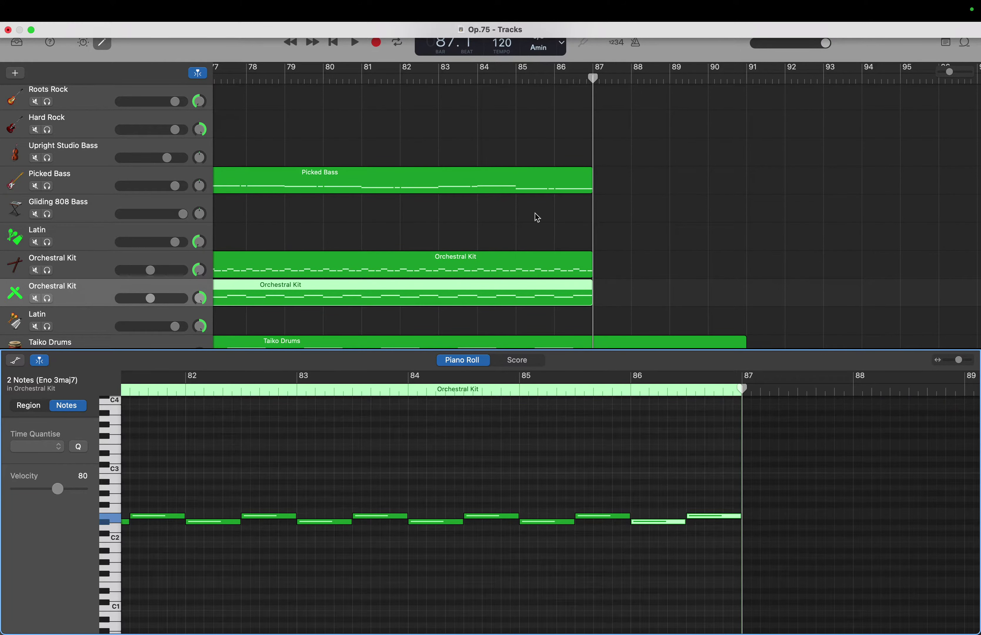
Play back the song with the new Orchestral Kit part and compare the notes of the two Orchestral Kit regions
drag(596, 80, 313, 110)
key(space)
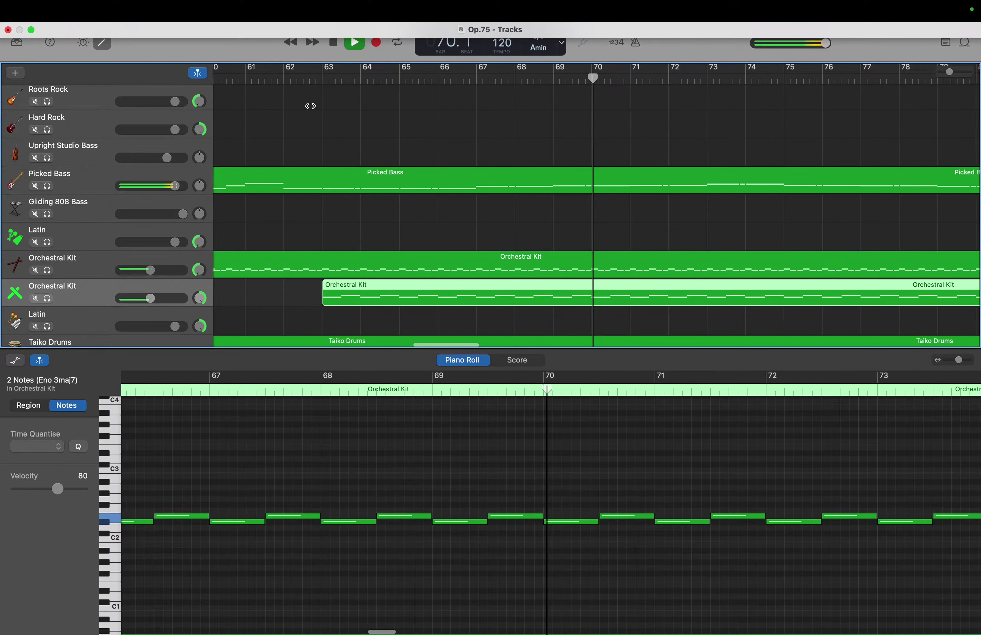
key(space)
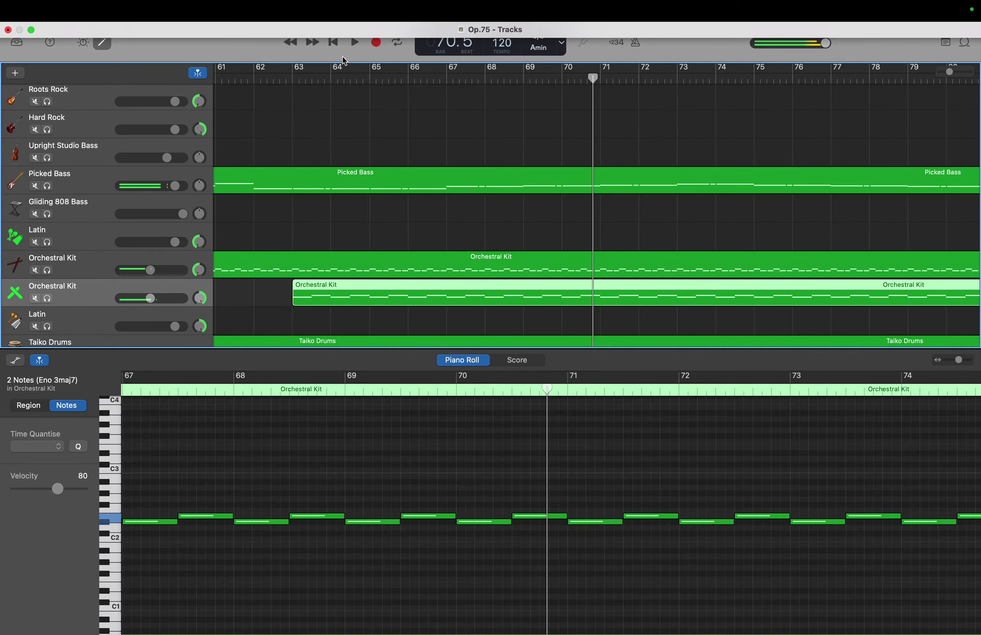
click(511, 262)
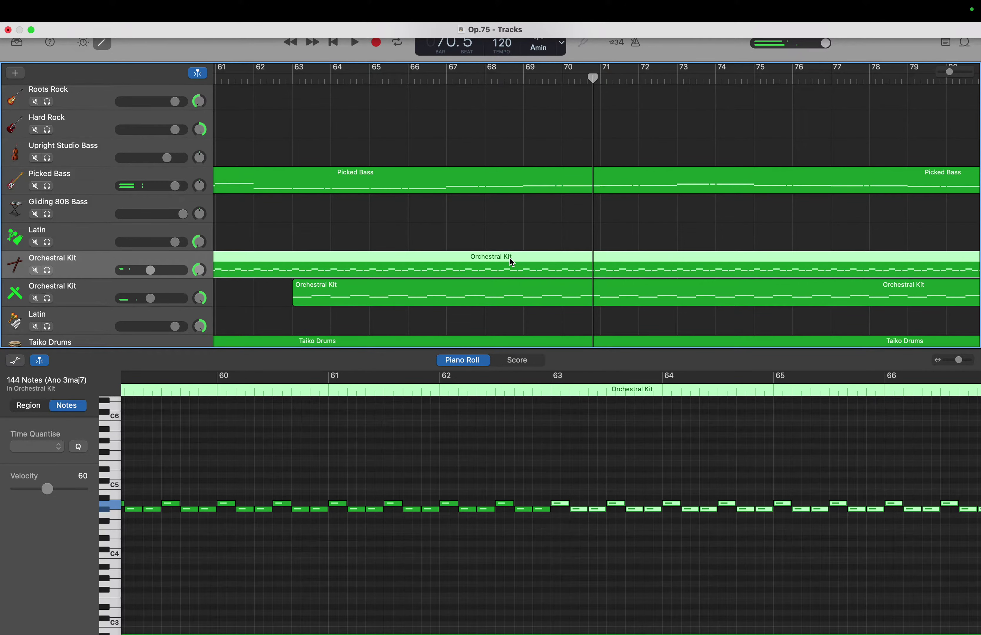
click(508, 289)
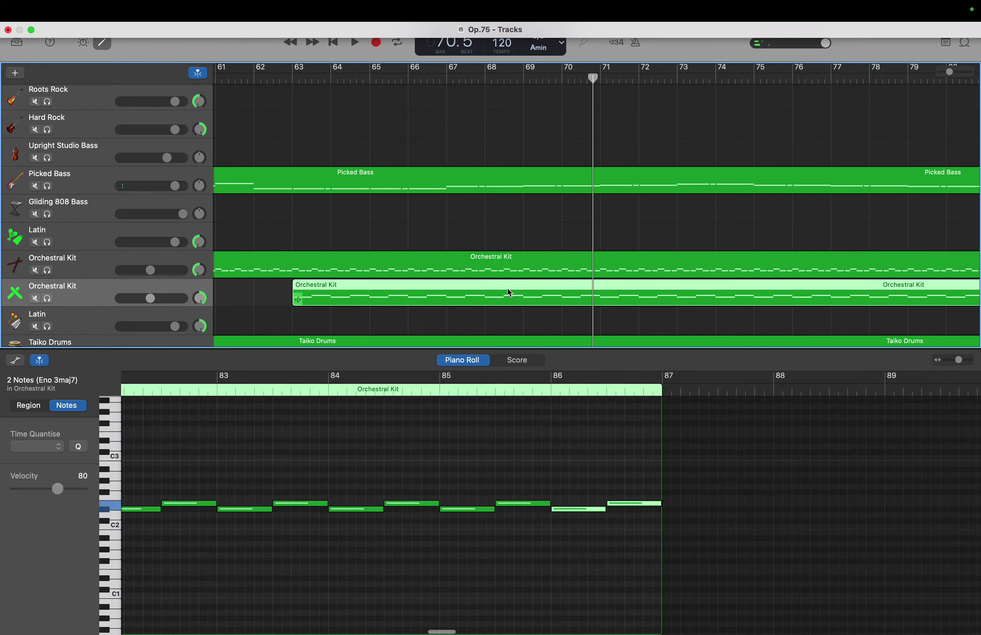
scroll(482, 294, down, 2)
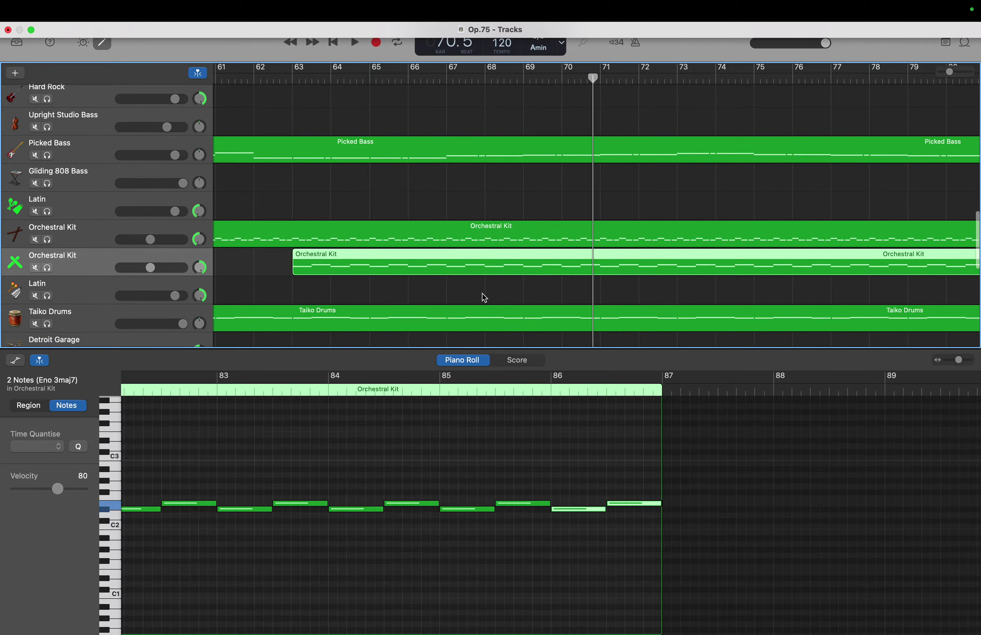
Place the playhead at bar 85 and open the Heavy region's notes for the bars leading up to bar 87
scroll(483, 294, right, 5)
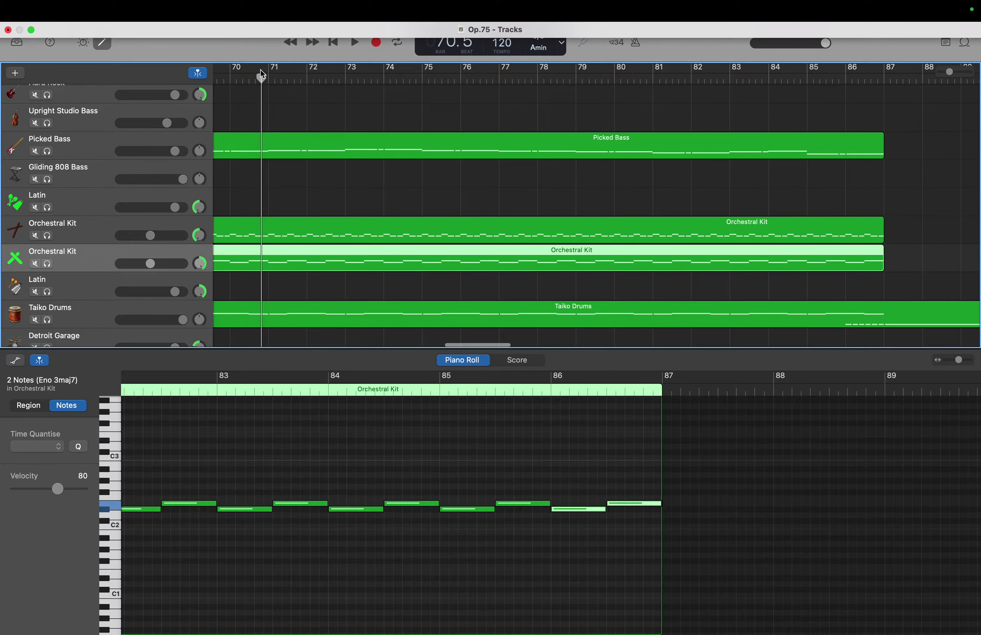
drag(262, 75, 808, 155)
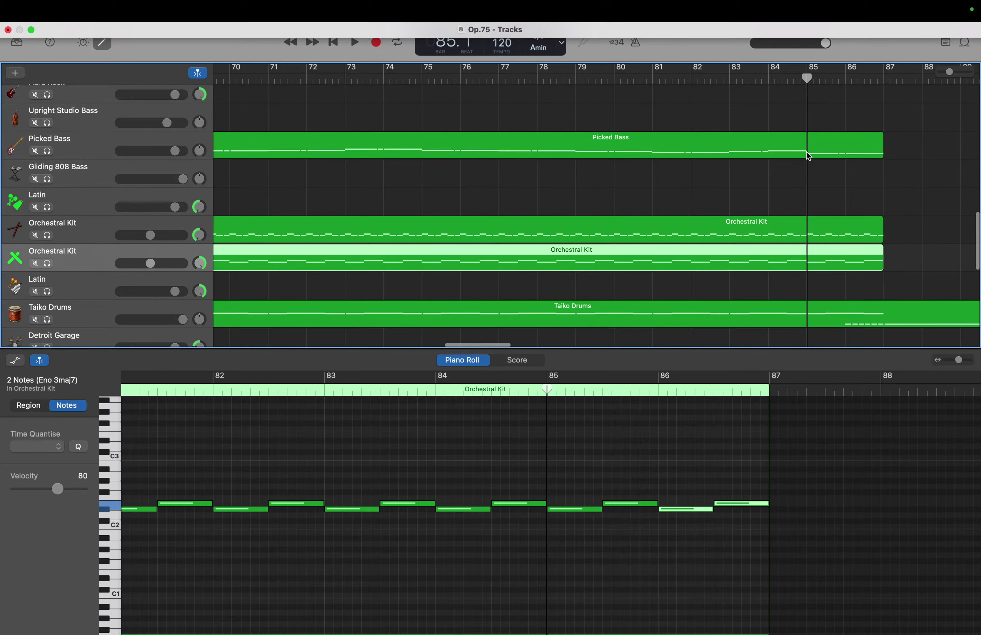
scroll(808, 156, down, 5)
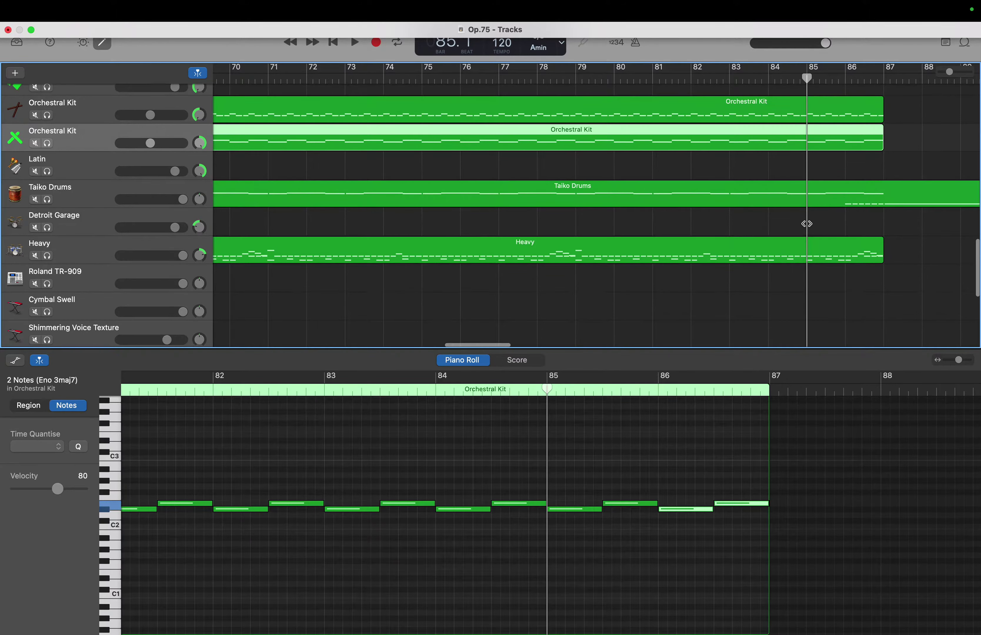
scroll(807, 224, up, 3)
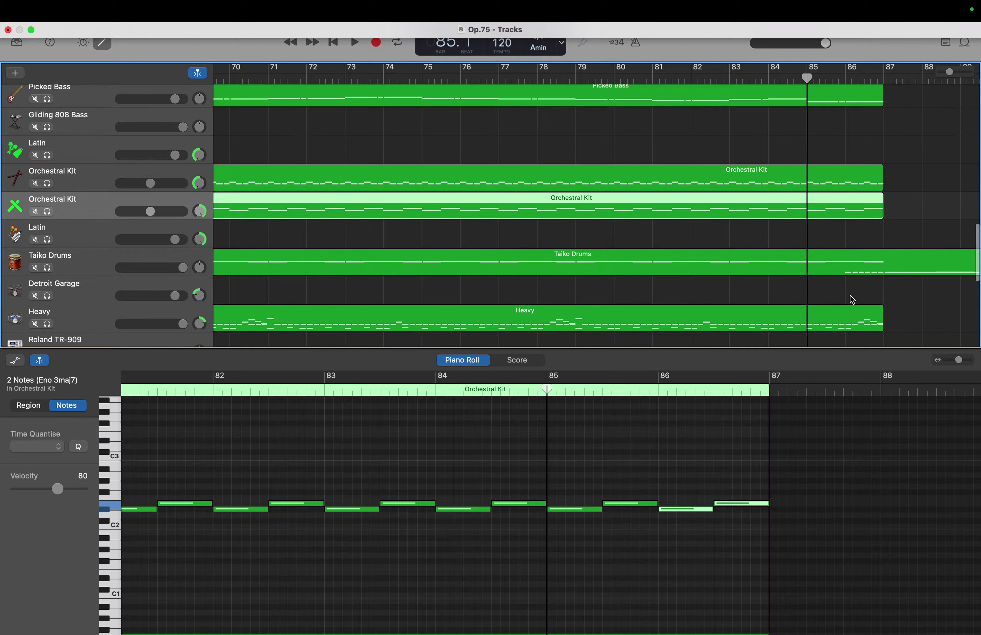
click(838, 311)
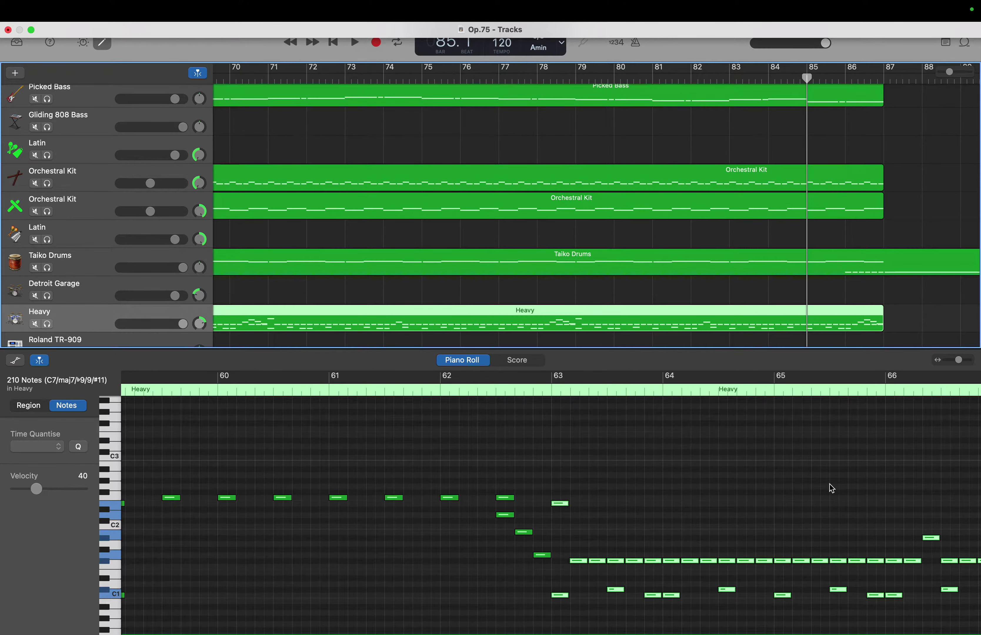
scroll(831, 488, right, 15)
scroll(830, 484, right, 15)
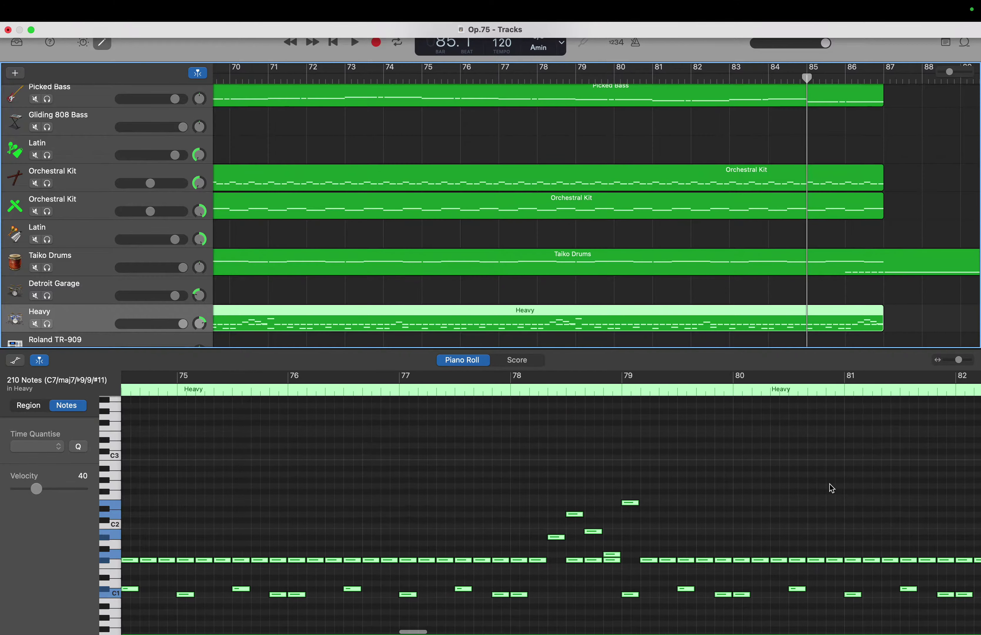
scroll(830, 484, left, 4)
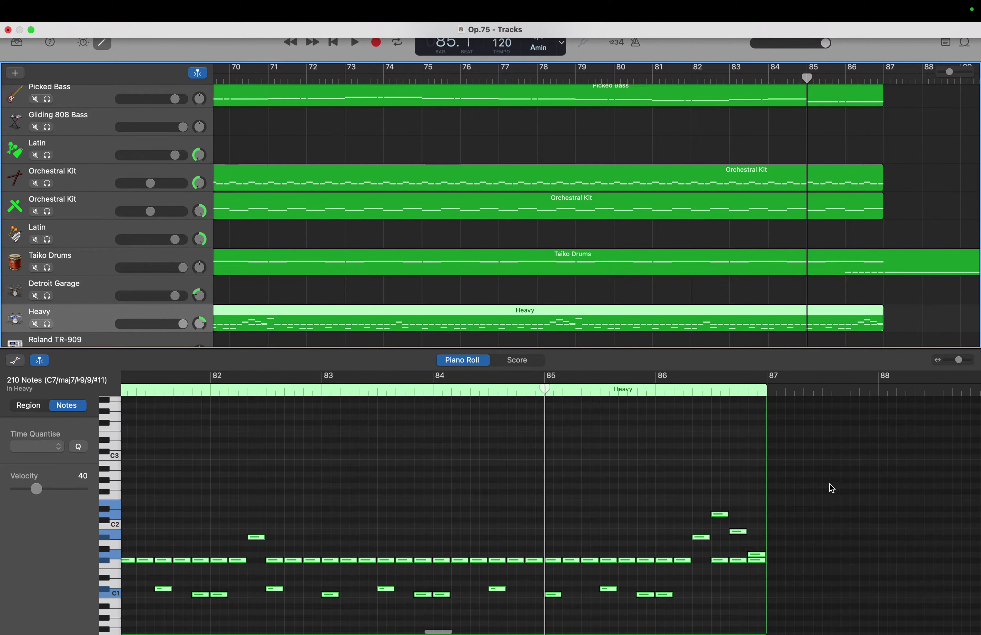
click(831, 486)
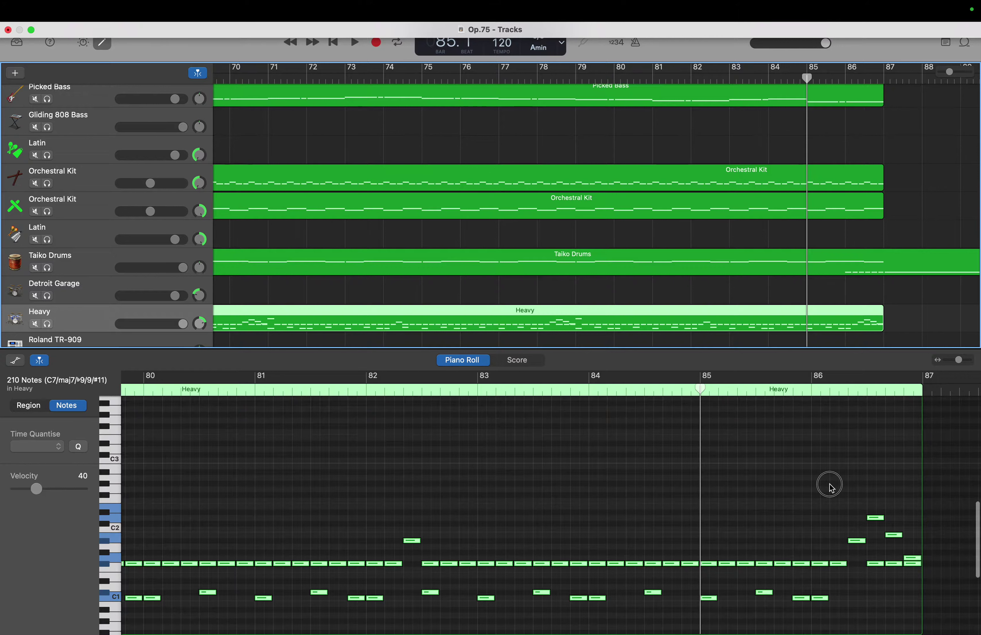
Copy the D2, B1 and G1 fill notes from the end of bar 86 and paste them at the middle of bar 84
drag(838, 497, 905, 543)
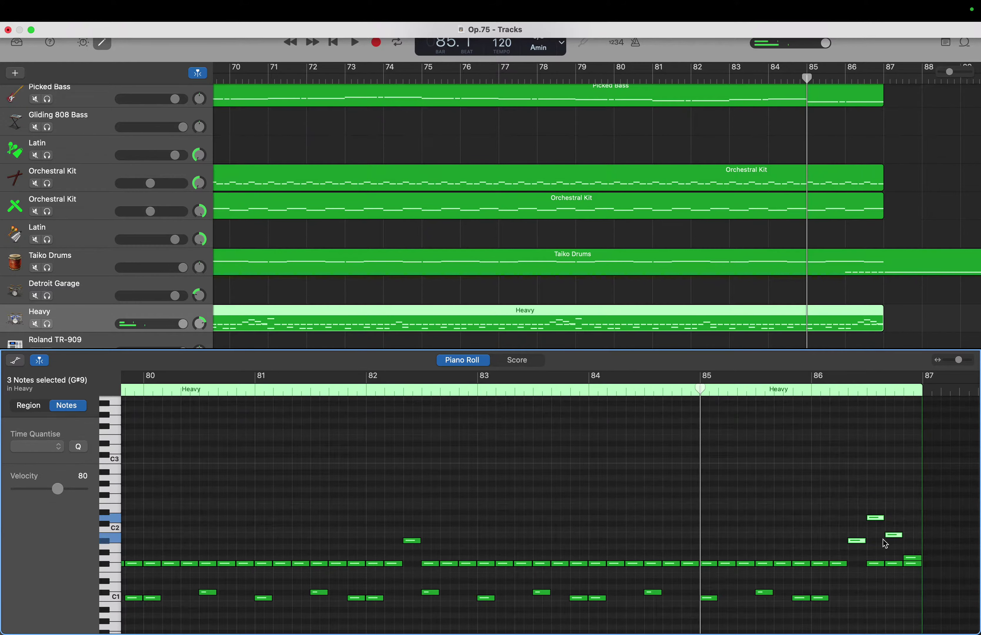
click(864, 541)
drag(870, 502, 915, 557)
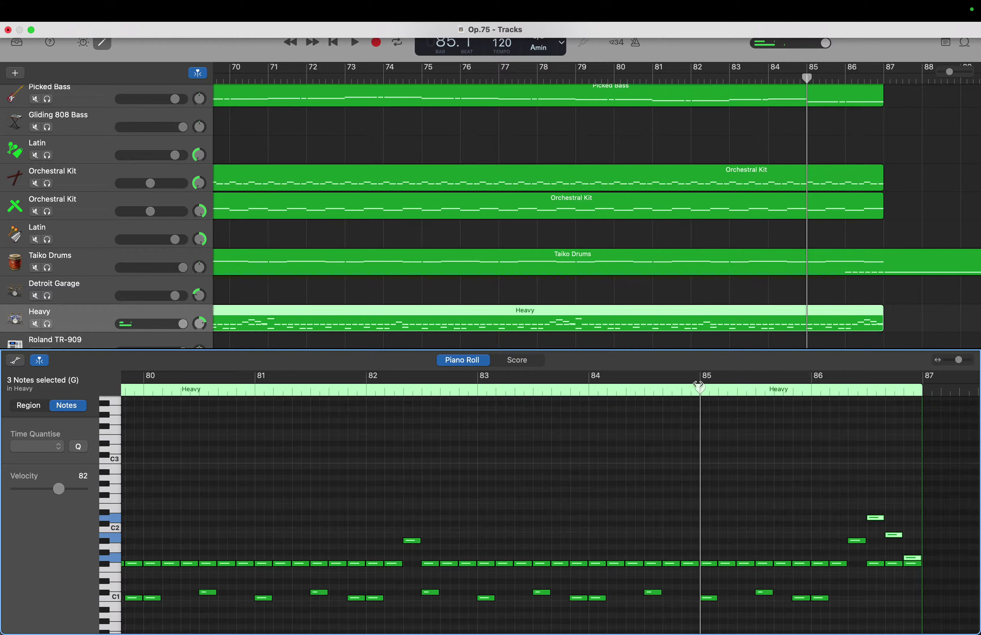
drag(701, 387, 638, 388)
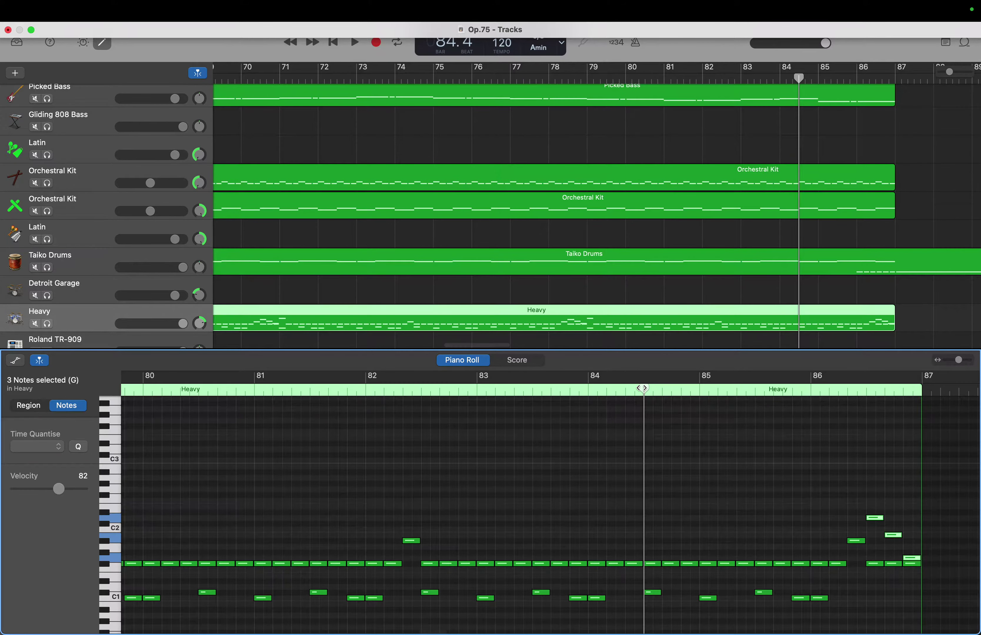
key(super+v)
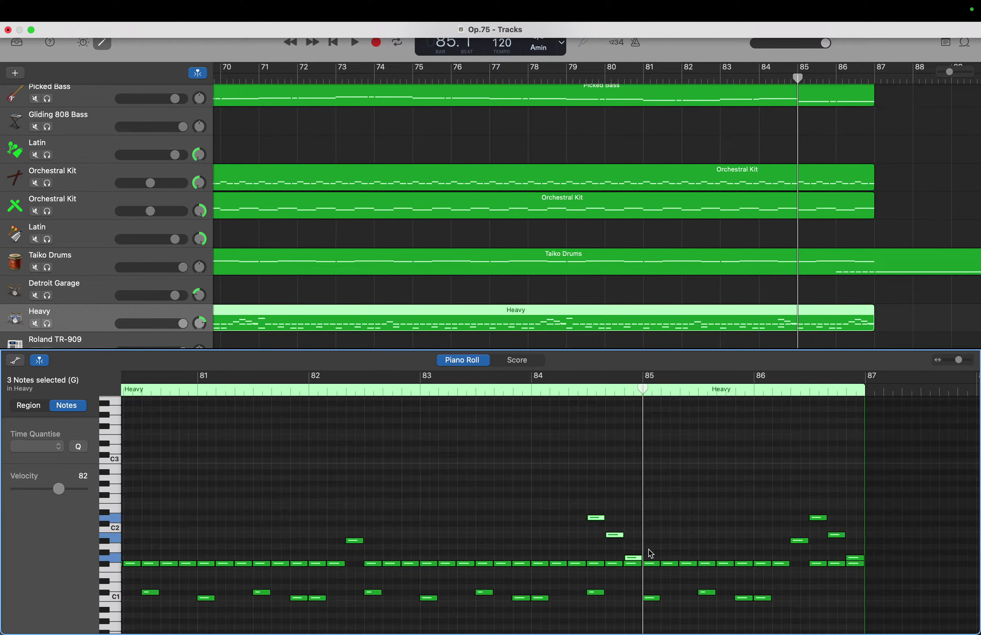
Move the F#1 note at bar 85 up to A2 and delete all Heavy notes after bar 85's opening hits
drag(652, 563, 653, 485)
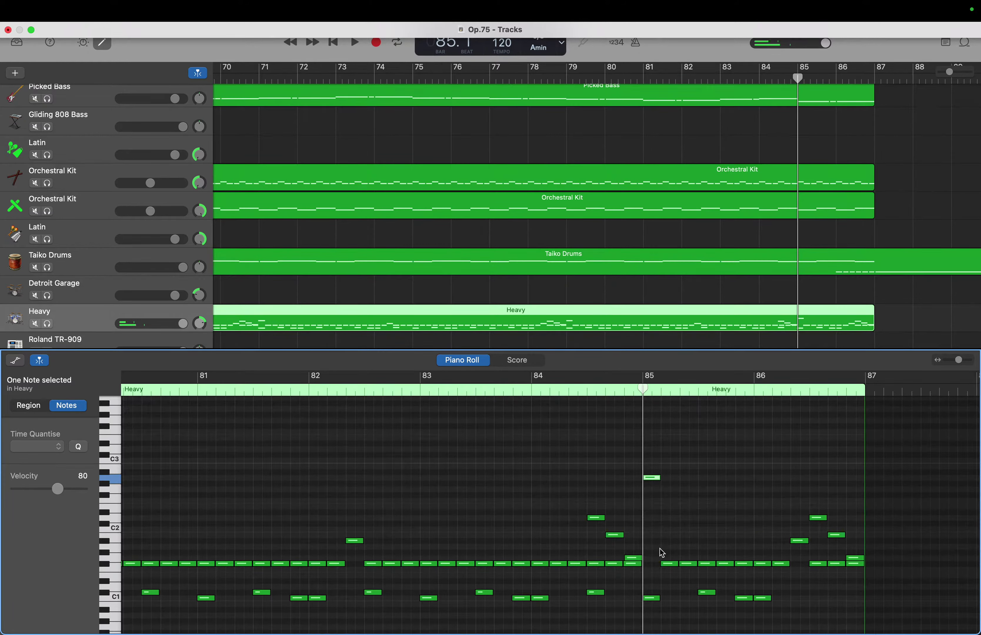
click(667, 564)
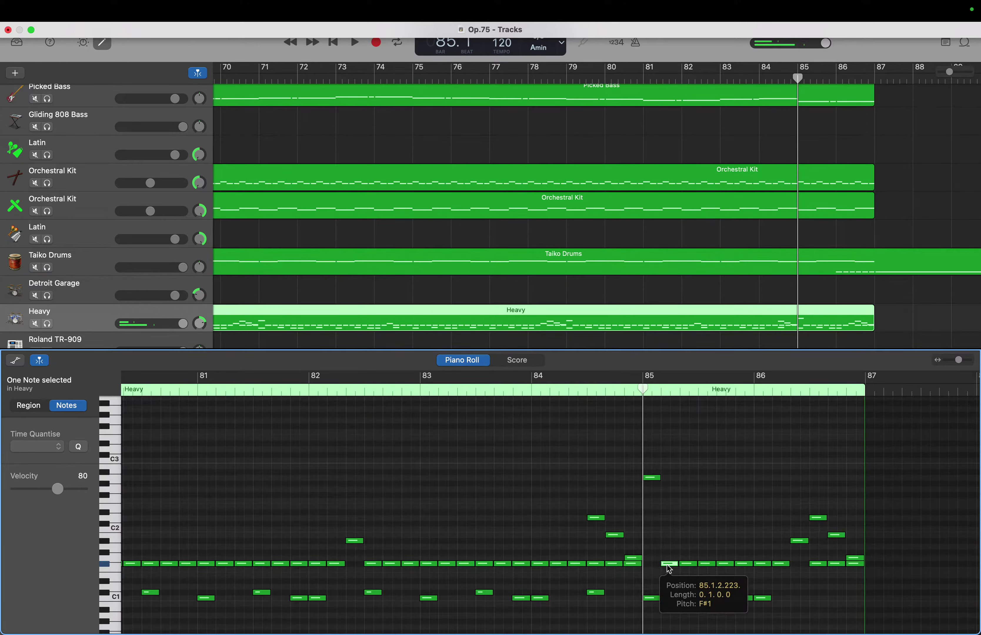
drag(654, 565, 853, 569)
key(Delete)
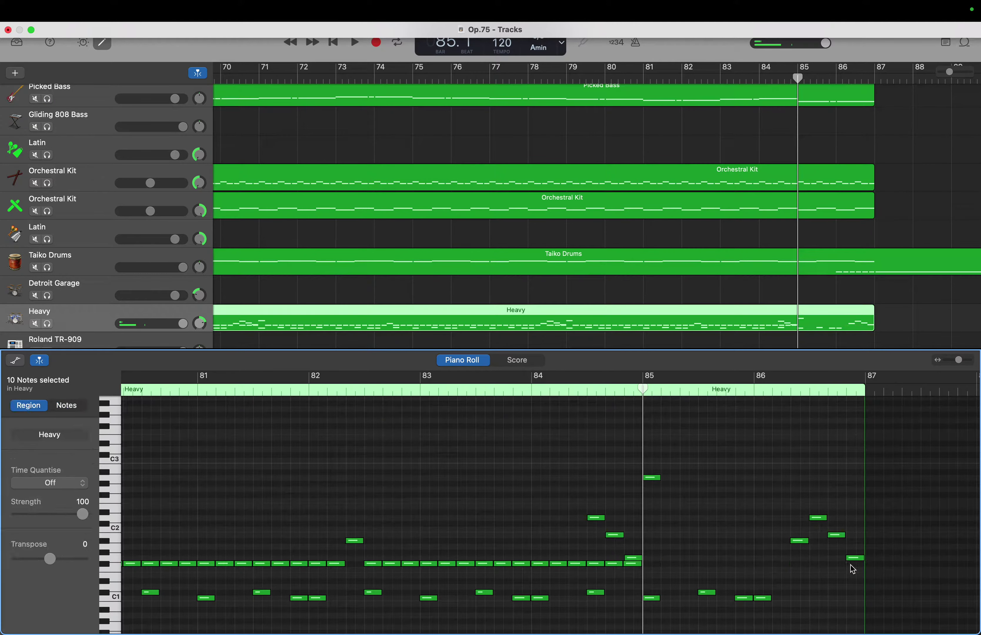
drag(789, 500, 854, 576)
key(Delete)
drag(691, 579, 776, 614)
key(Delete)
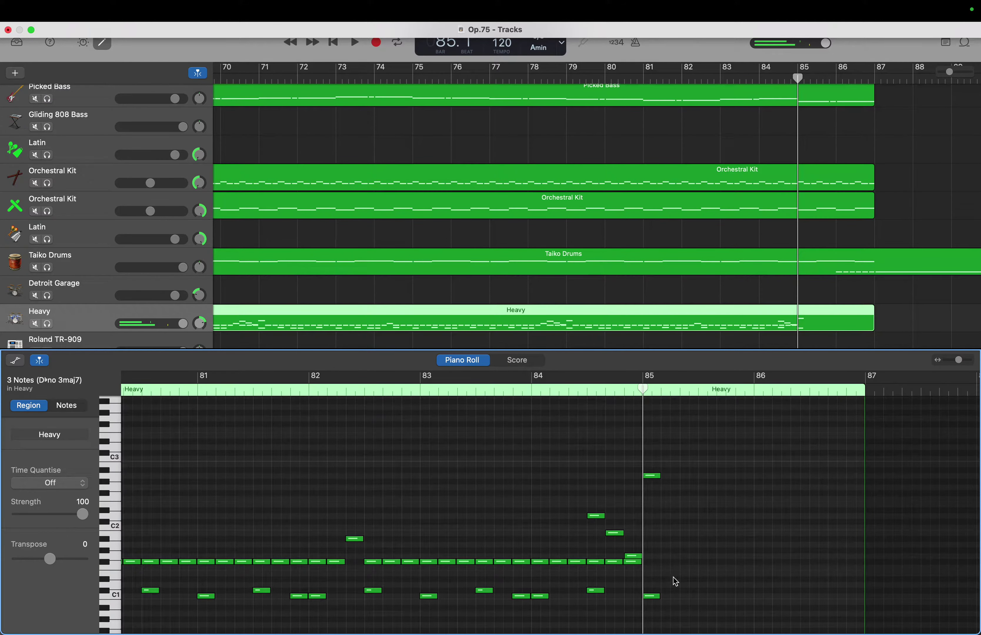
Audition the C#1 note in bar 84 and the E1 note in bar 4, and examine the Heavy region's drum pattern up to bar 85
click(595, 591)
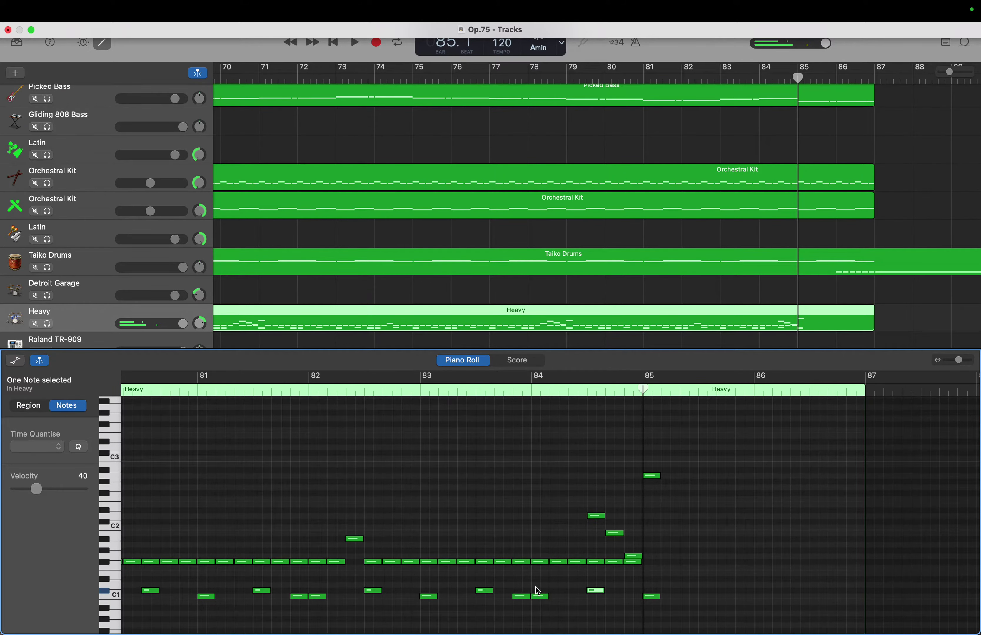
scroll(537, 591, left, 15)
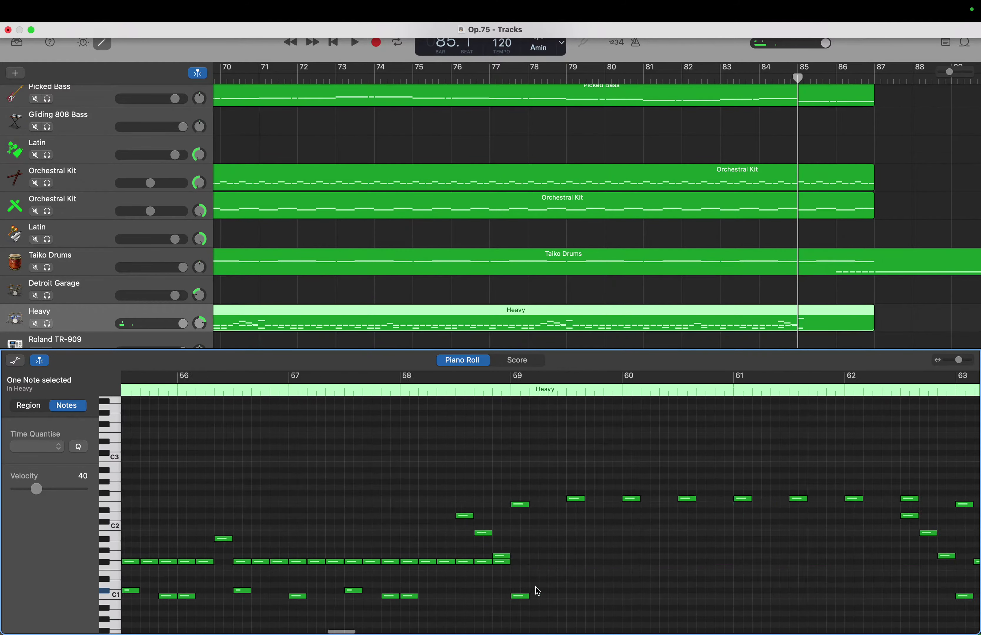
scroll(538, 591, left, 20)
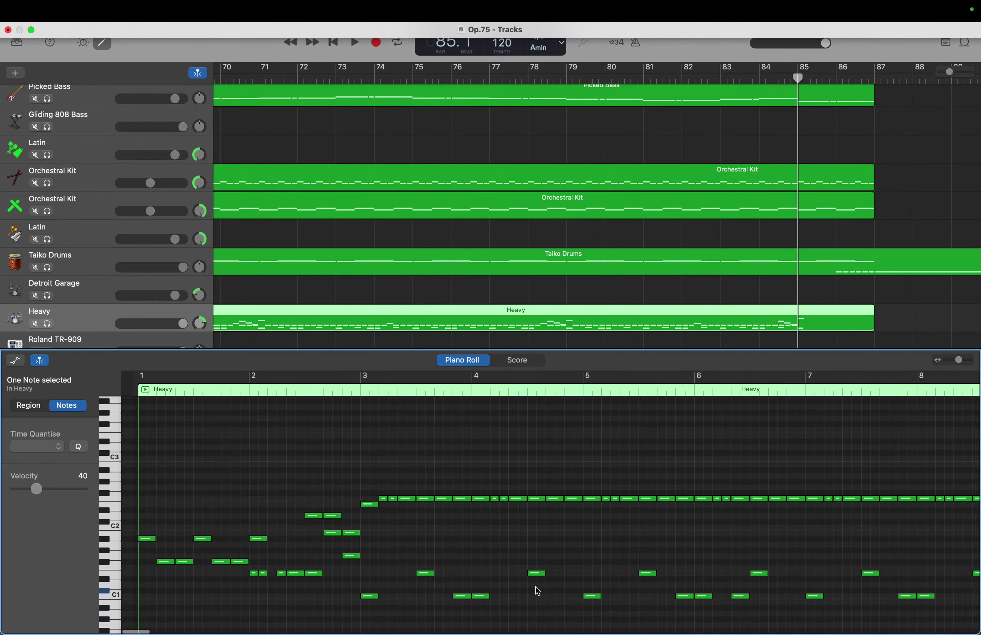
click(526, 581)
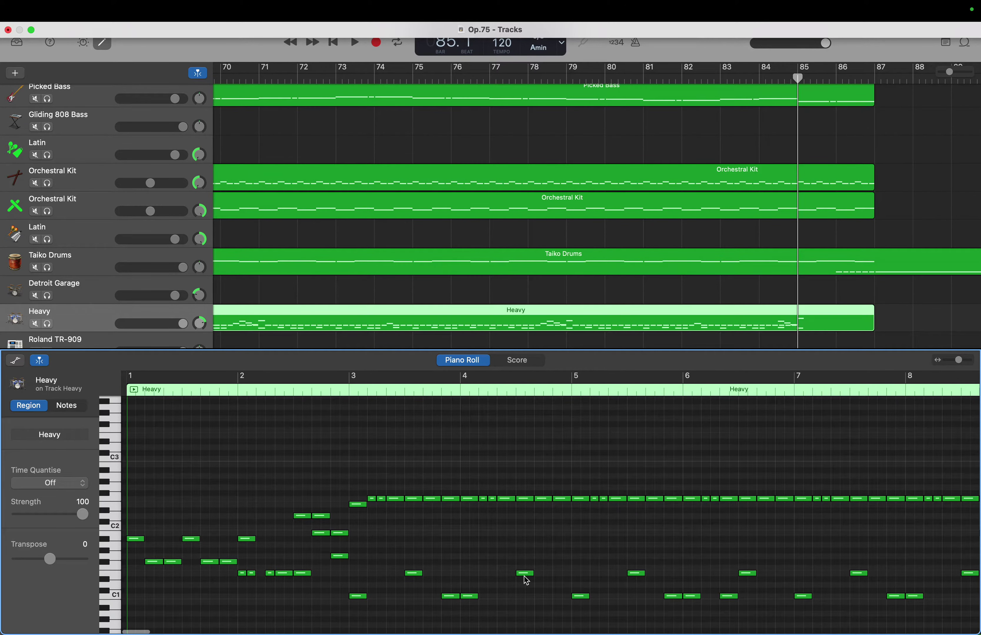
click(526, 575)
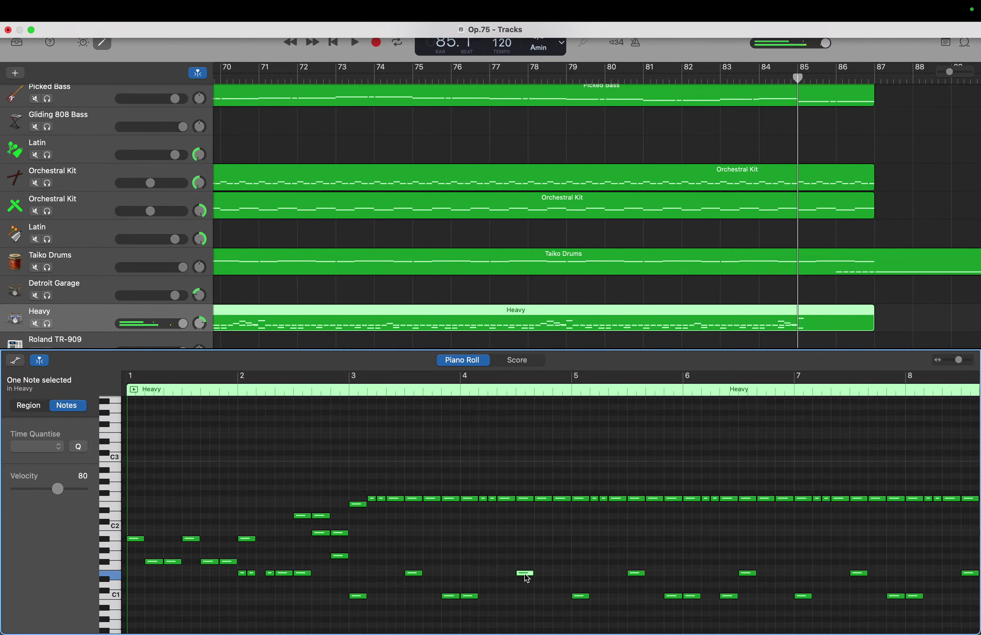
mouse_move(524, 574)
scroll(528, 578, right, 1)
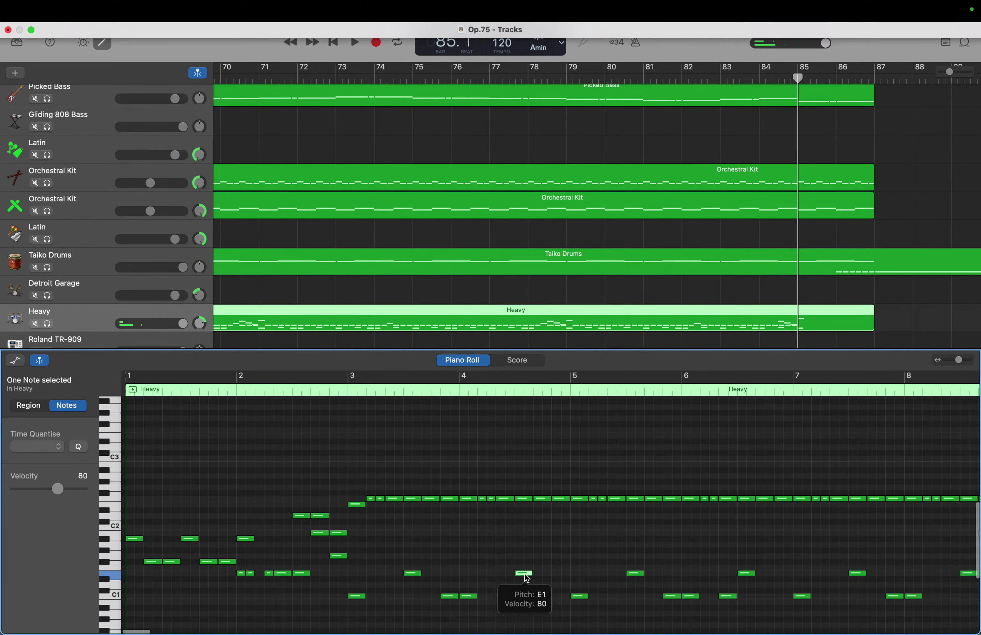
scroll(528, 578, right, 20)
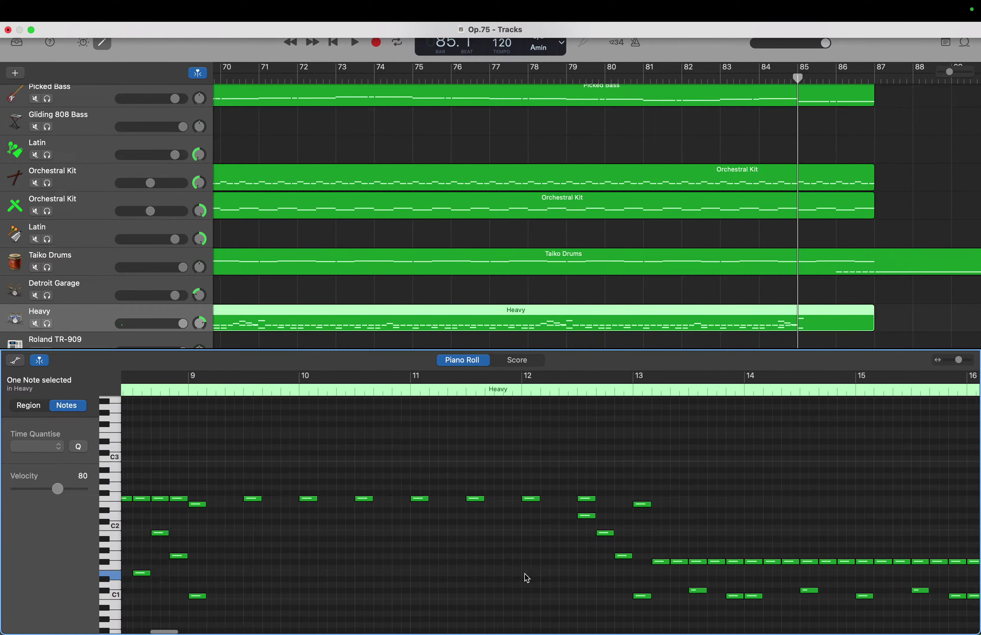
scroll(526, 575, right, 20)
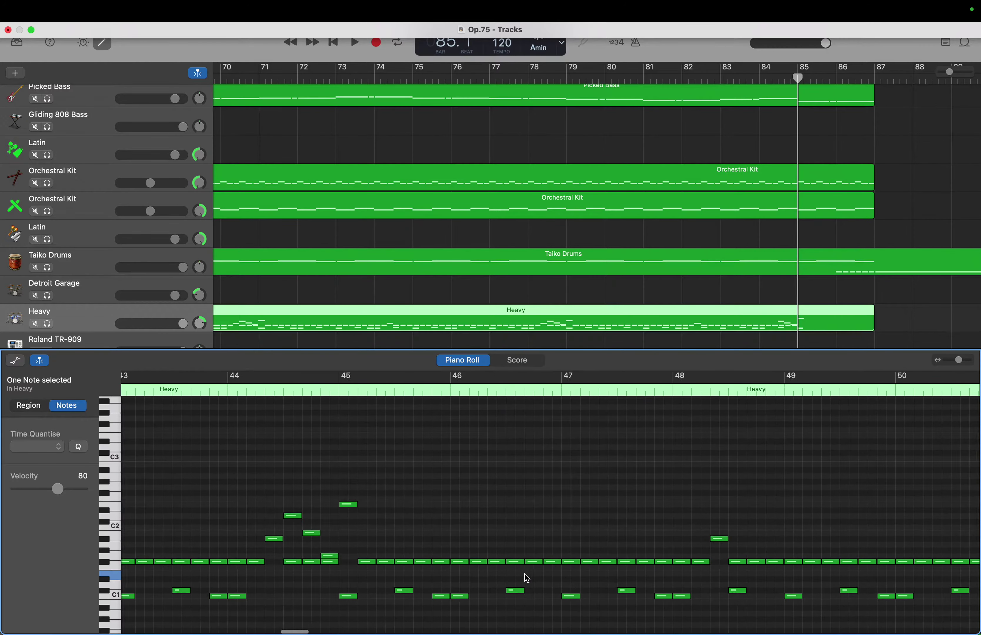
scroll(527, 578, right, 10)
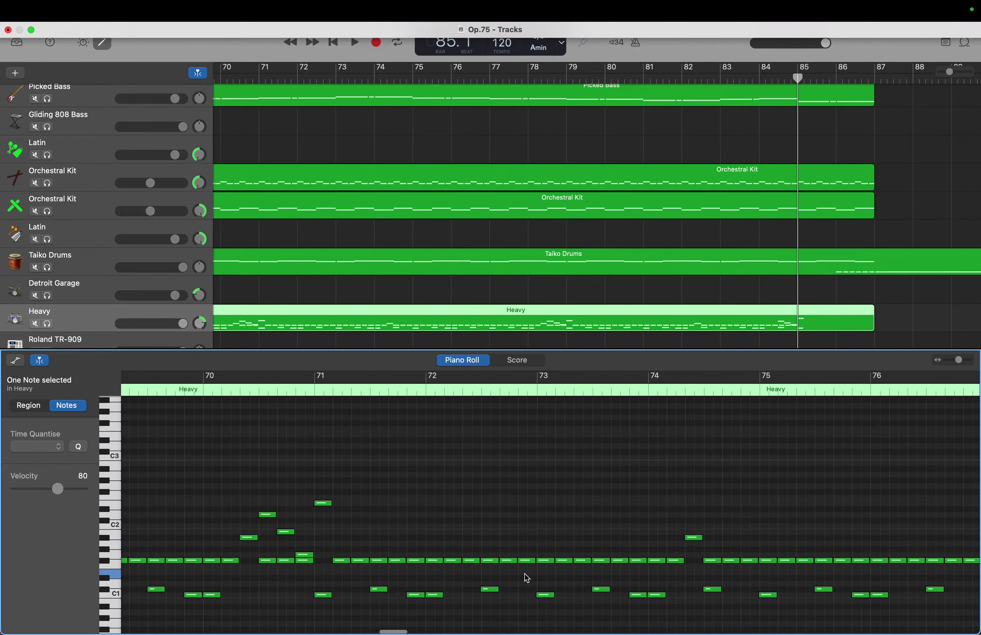
scroll(525, 574, right, 8)
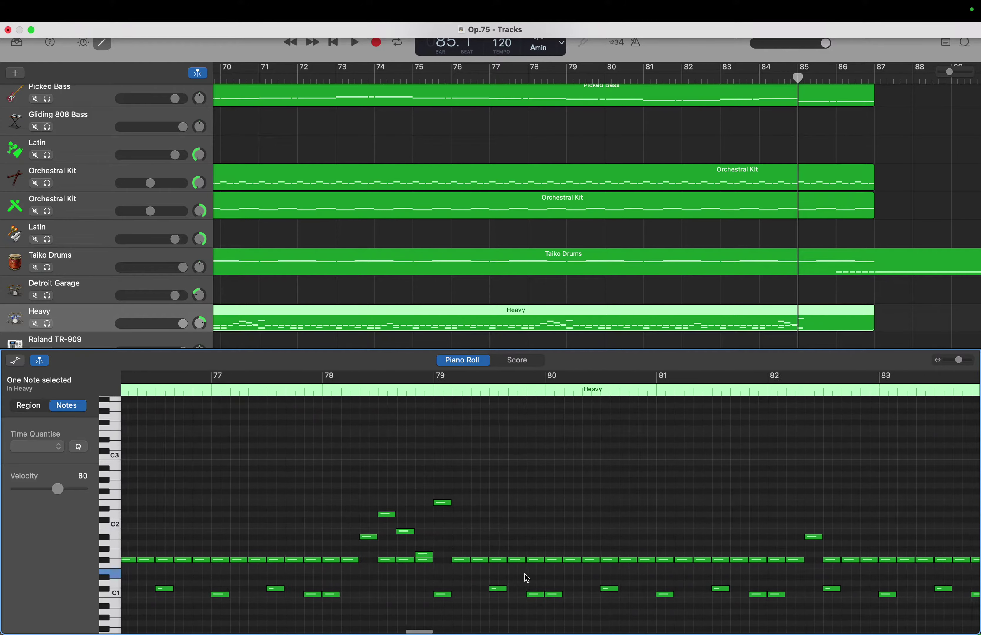
scroll(526, 574, left, 3)
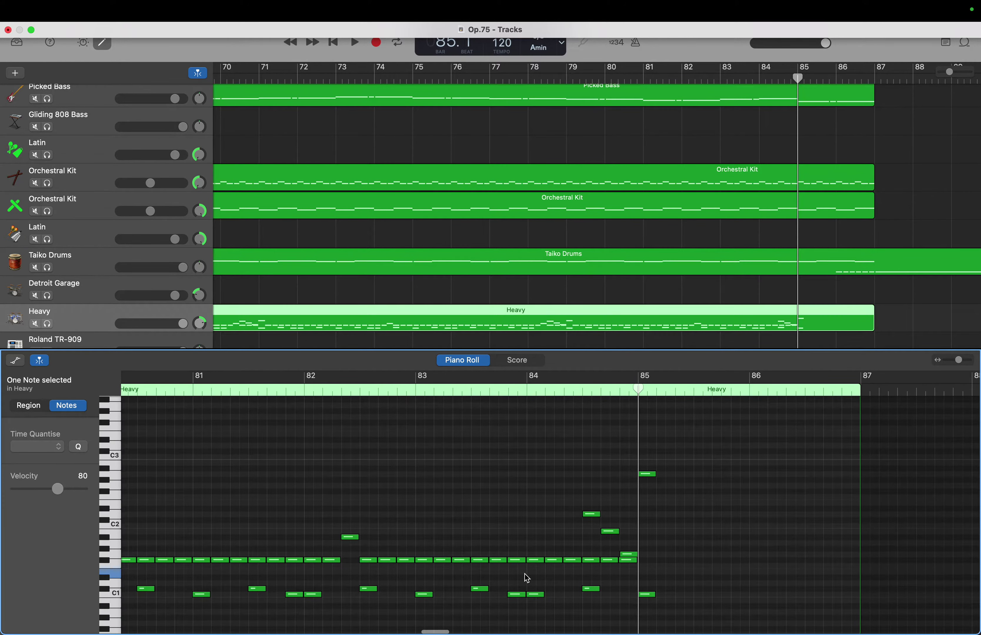
scroll(526, 574, right, 1)
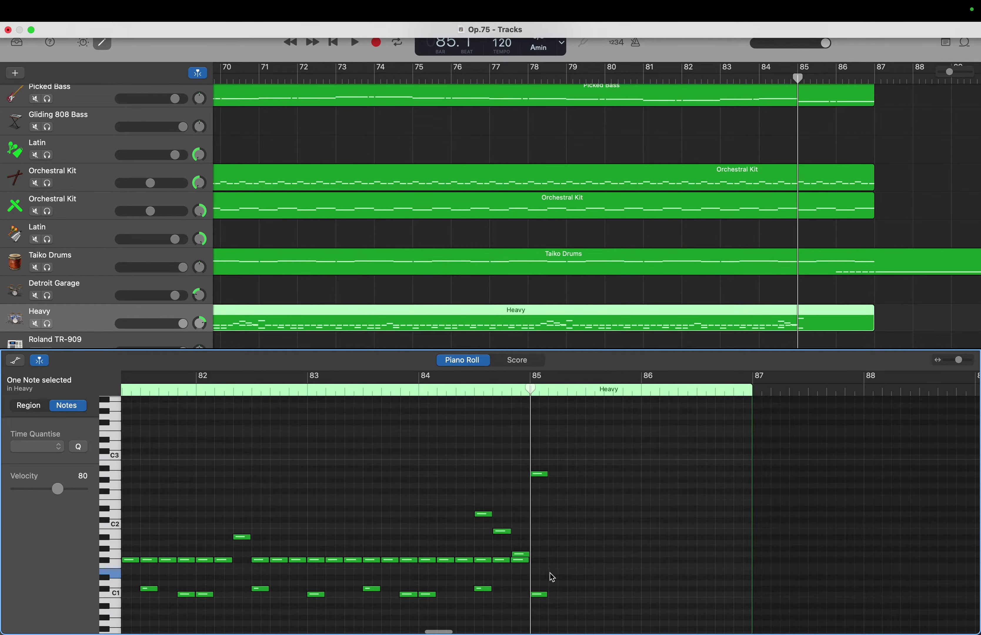
Create six consecutive E1 notes at velocity 80 in Heavy, starting right after bar 85's opening hits and ending on bar 86's downbeat
right_click(551, 572)
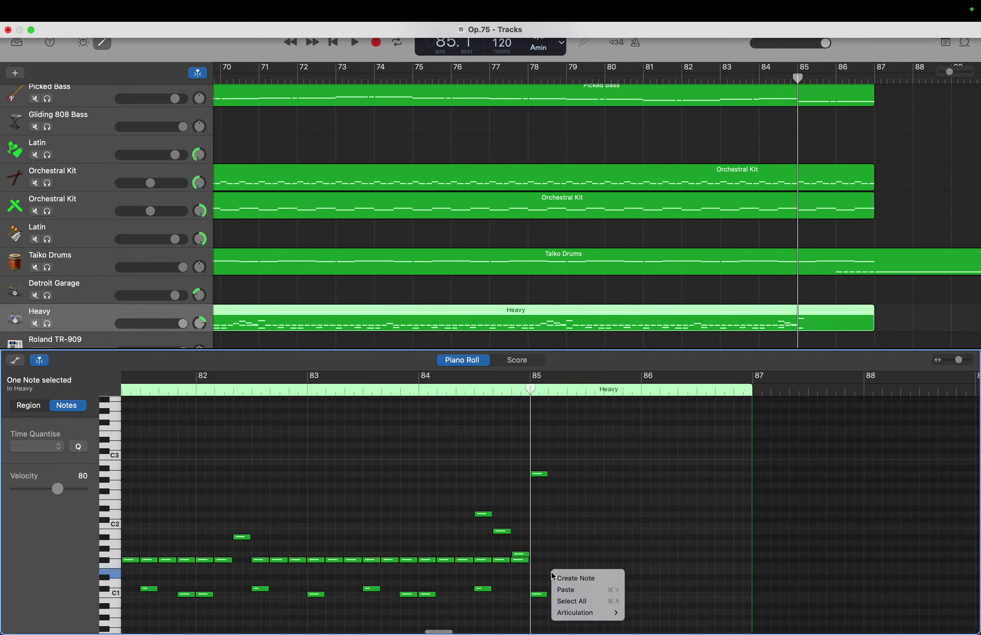
click(558, 576)
click(565, 572)
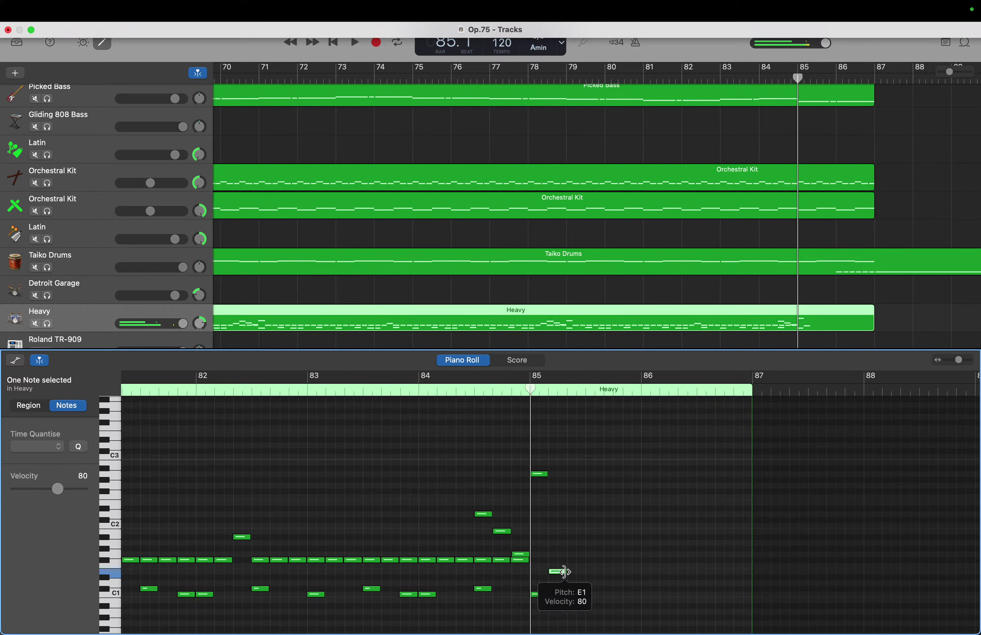
right_click(569, 569)
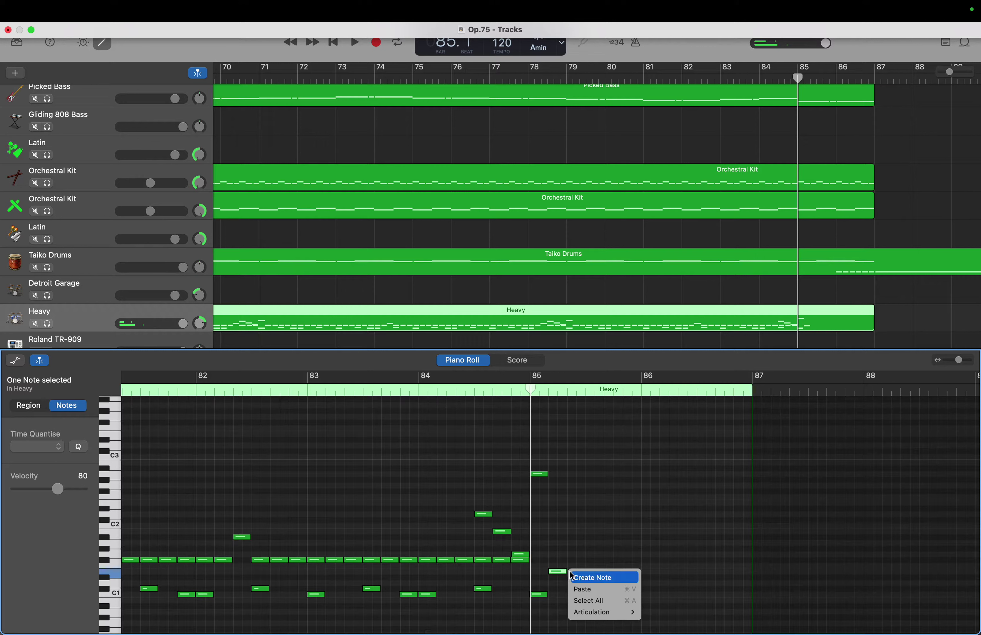
click(582, 574)
right_click(587, 572)
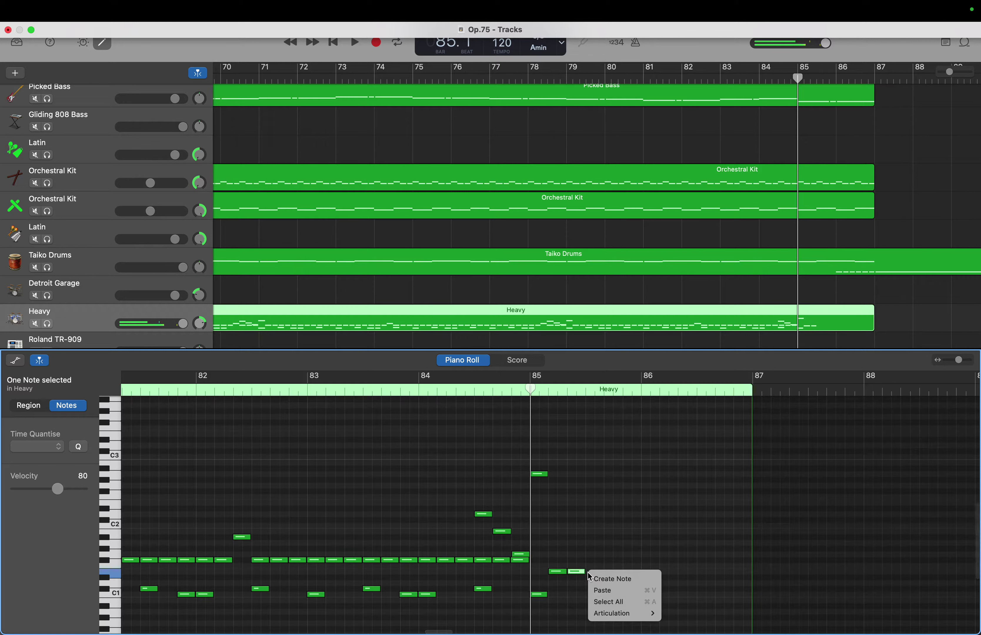
click(594, 576)
right_click(607, 574)
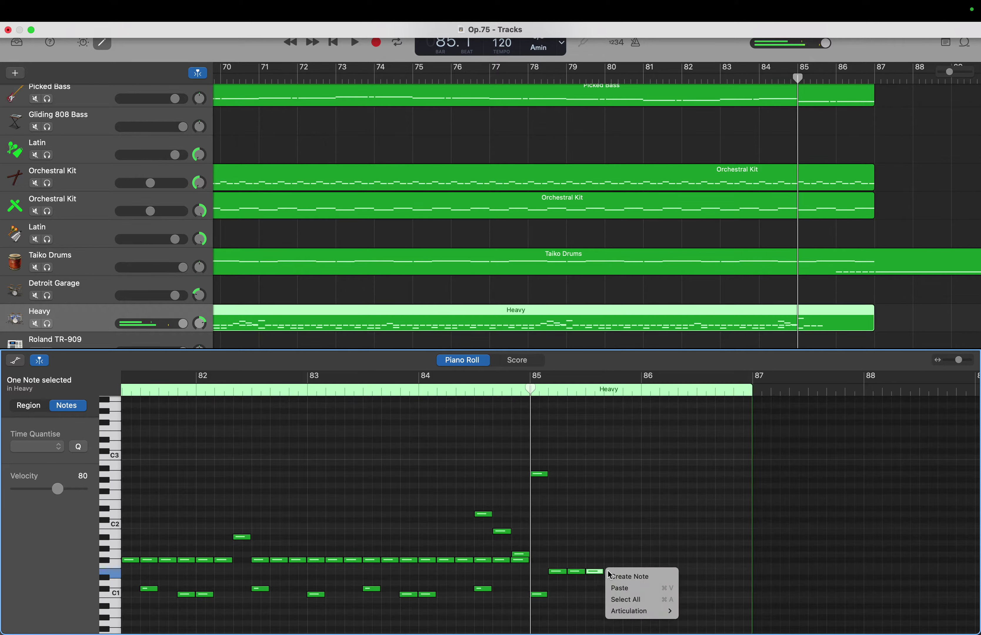
click(615, 576)
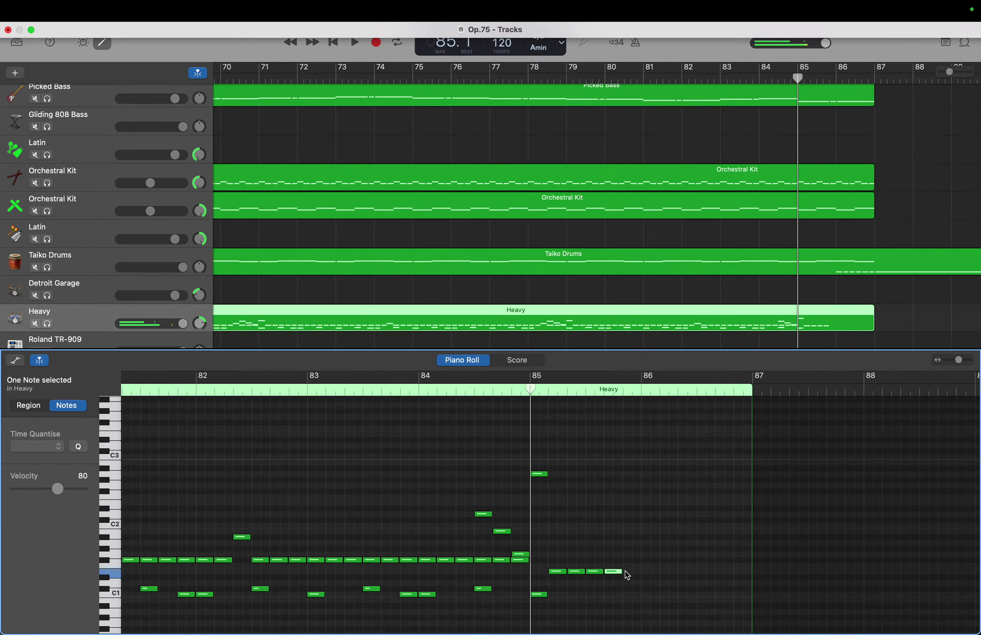
right_click(625, 572)
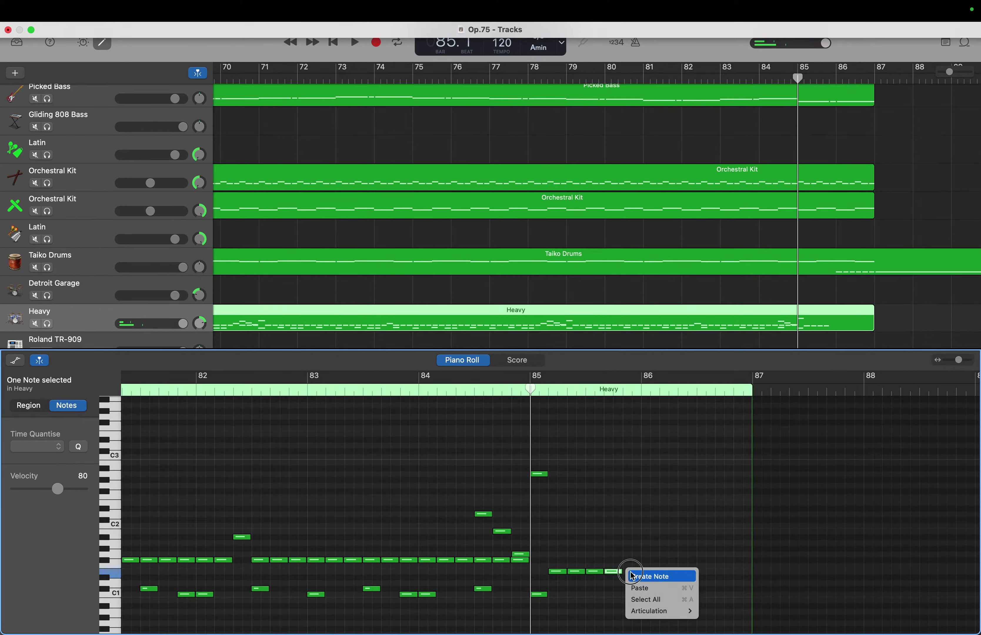
click(631, 572)
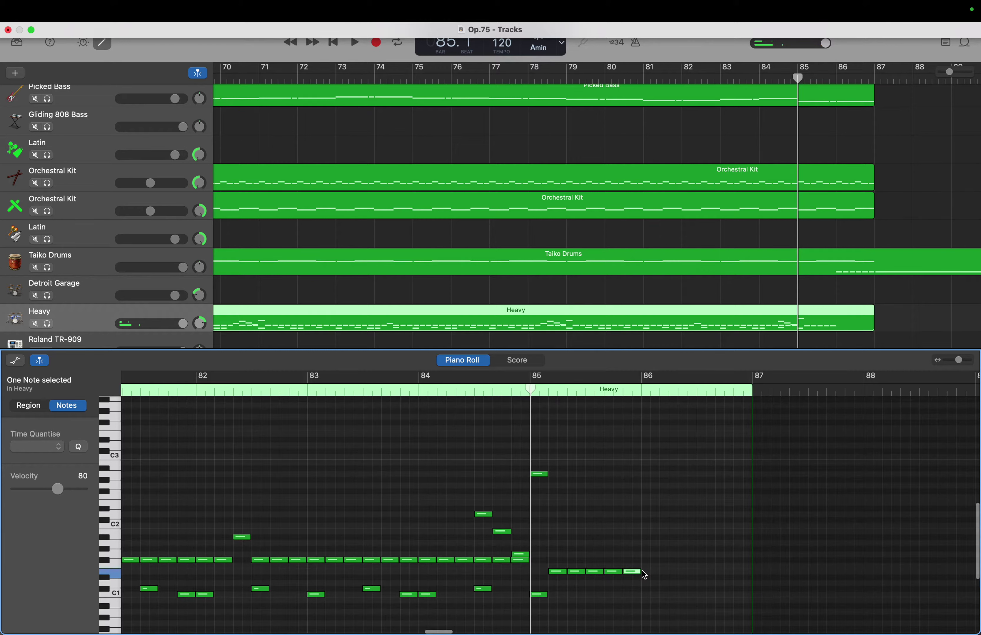
right_click(644, 575)
click(651, 574)
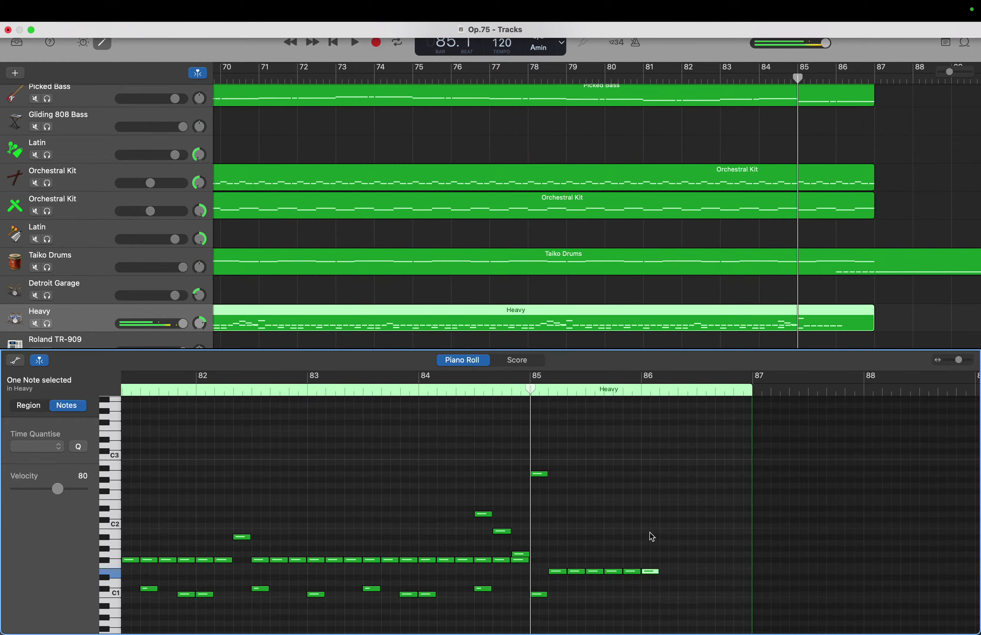
Create a D2 note on bar 86's downbeat above the E1 note
right_click(646, 507)
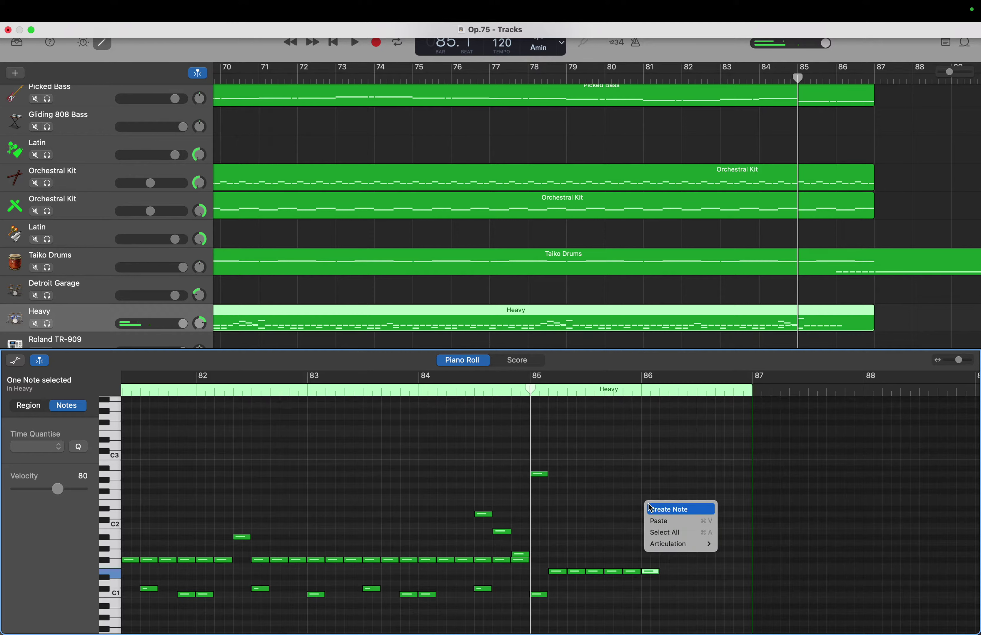
click(652, 508)
drag(652, 504, 652, 518)
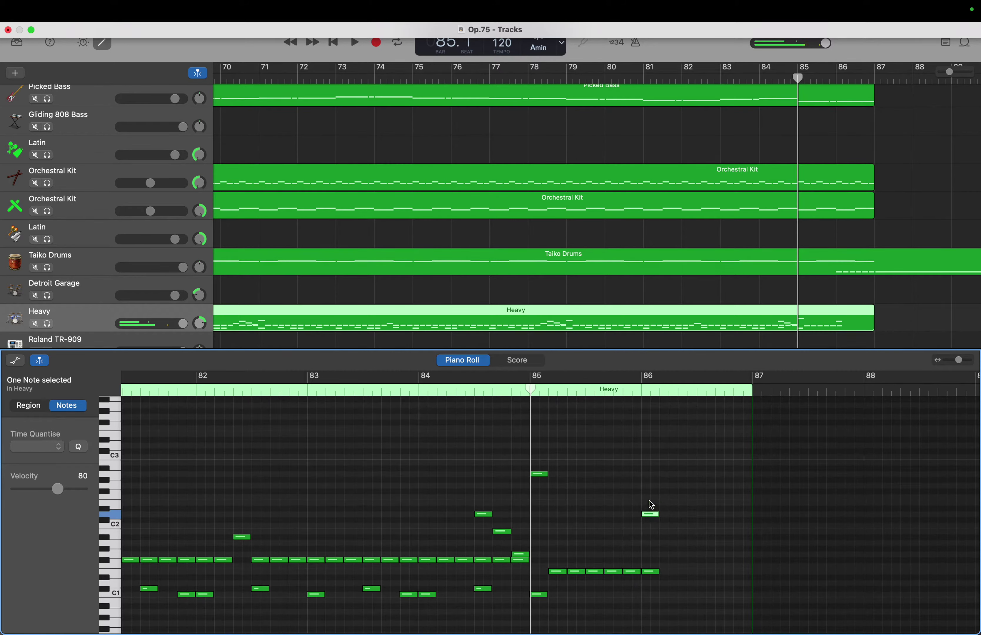
Create an E2 note on bar 86's downbeat and move the A2 note at bar 85 down to E2
right_click(651, 503)
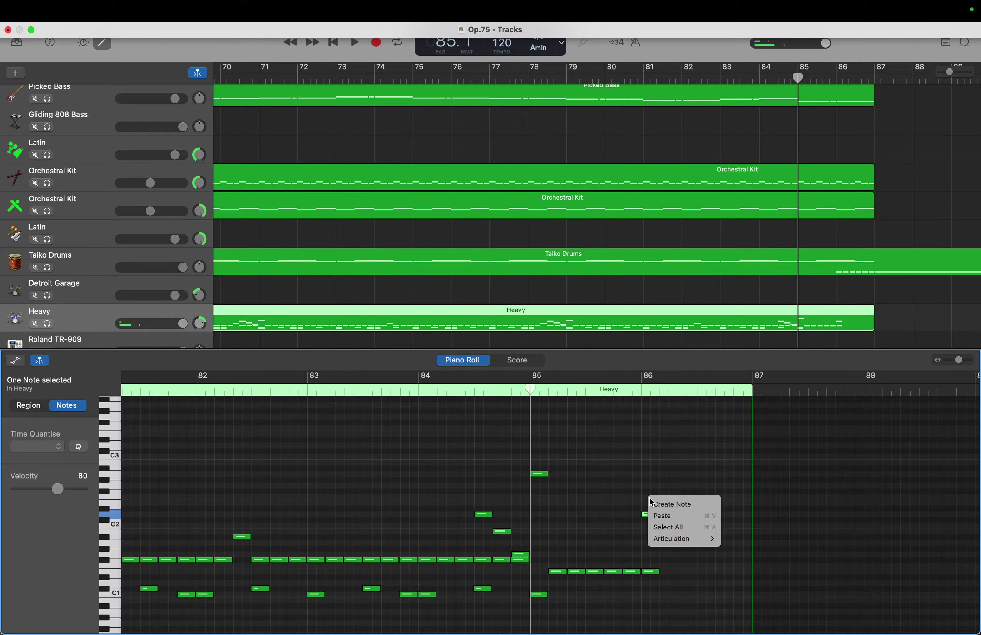
click(653, 504)
drag(651, 501, 650, 506)
click(545, 482)
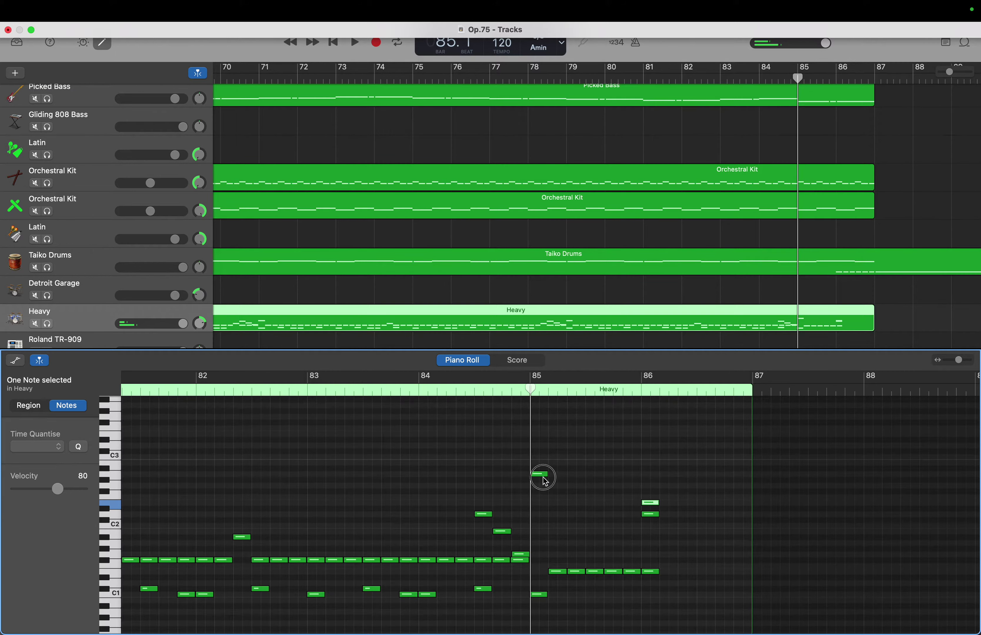
drag(544, 479, 543, 509)
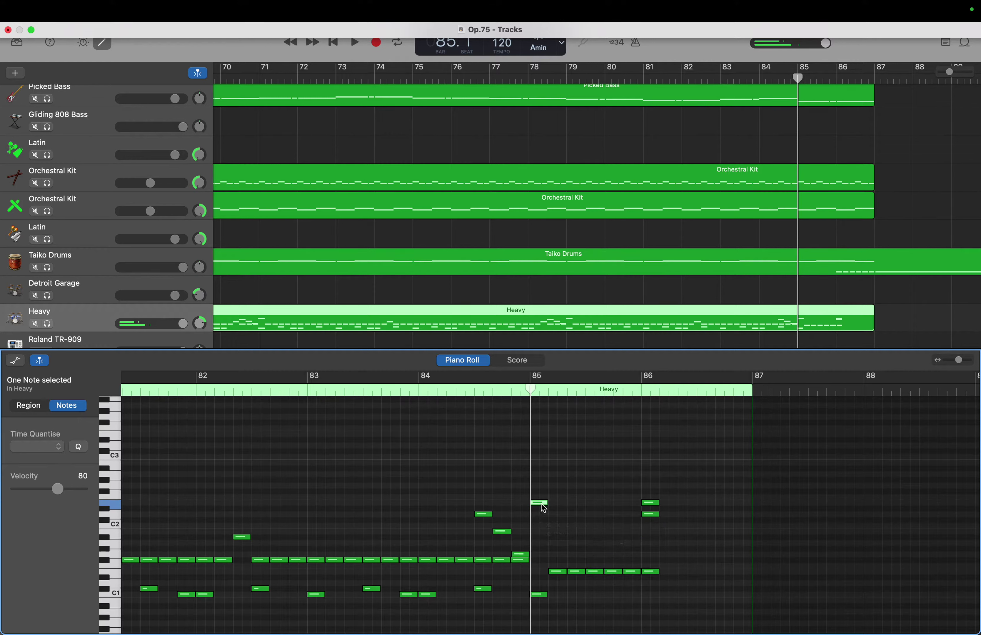
Raise the E2 note on bar 86's downbeat to F2, cut it, and audition the D2 note below it
mouse_move(648, 505)
mouse_down()
mouse_move(648, 488)
mouse_move(648, 514)
mouse_move(648, 499)
mouse_up()
right_click(648, 501)
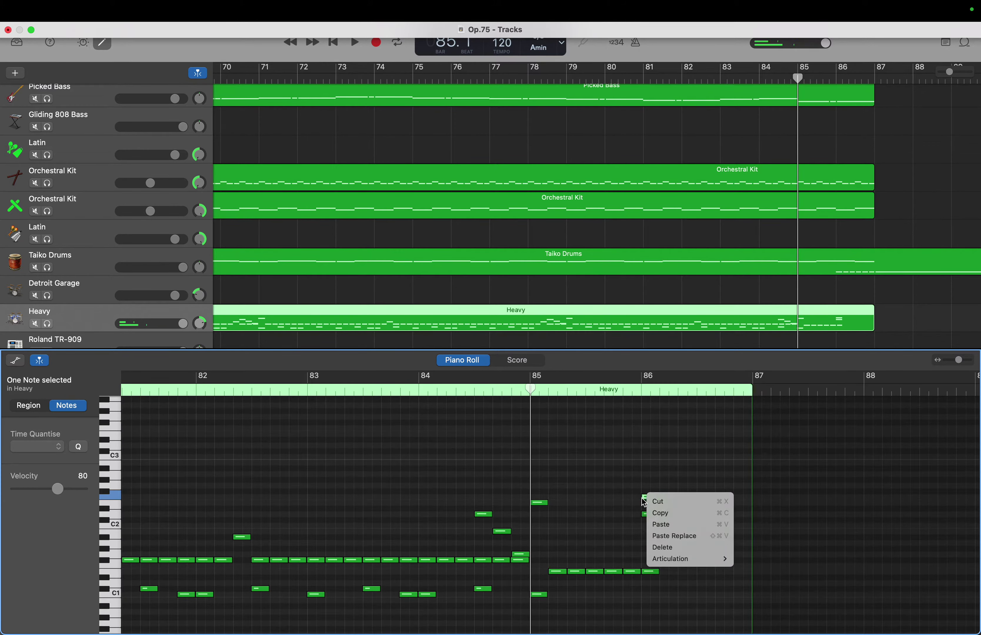
click(650, 502)
click(652, 515)
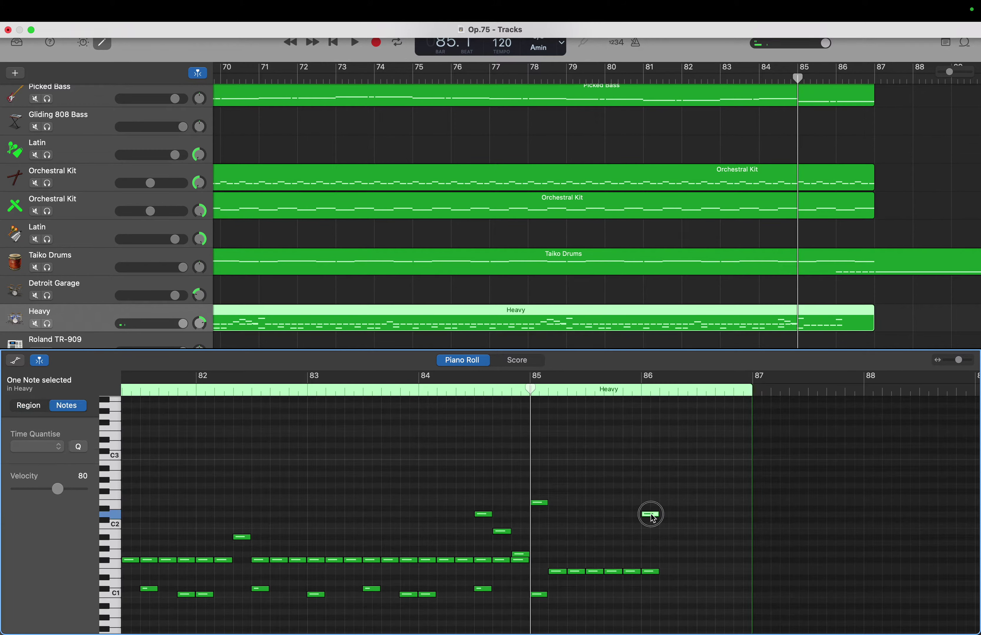
click(652, 515)
Create simultaneous D2 and B1 notes in the second note slot of bar 86, directly after the downbeat hits
mouse_move(656, 574)
right_click(664, 514)
click(670, 520)
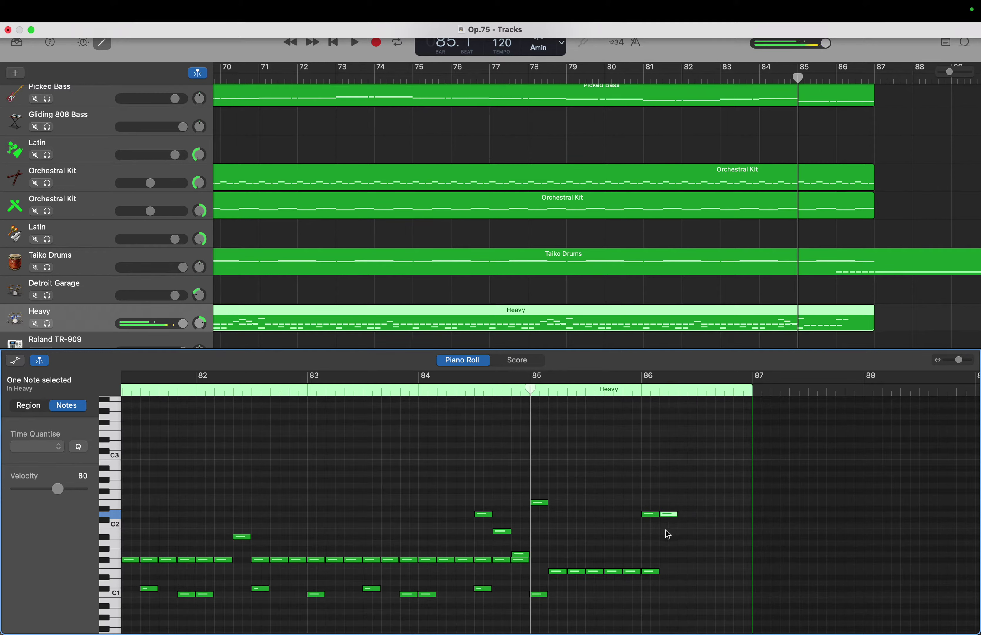
right_click(666, 532)
click(672, 537)
Create simultaneous B1 and G1 notes in the third note slot of bar 86
right_click(681, 532)
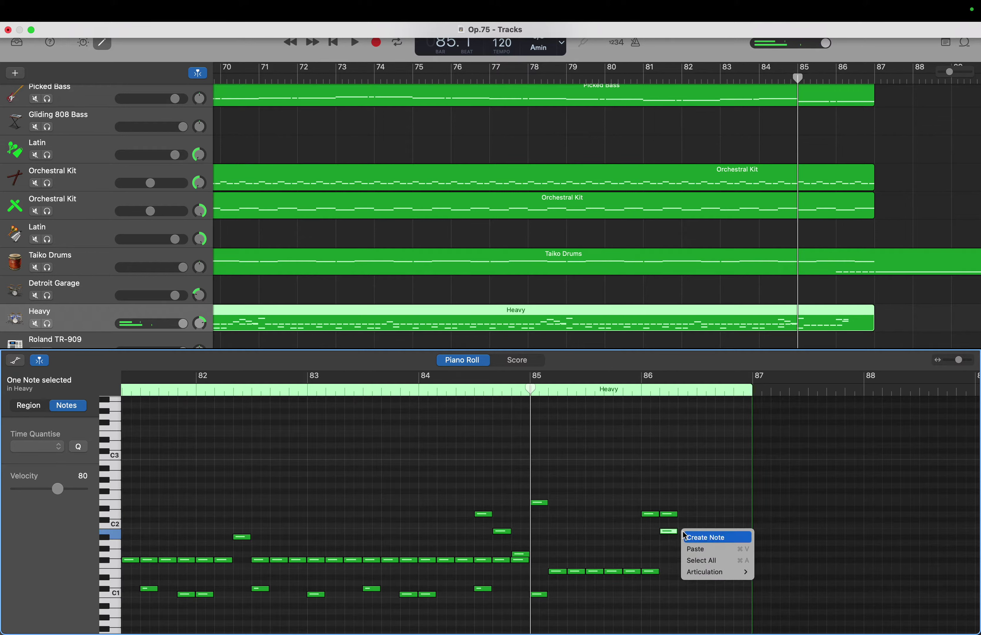
click(686, 537)
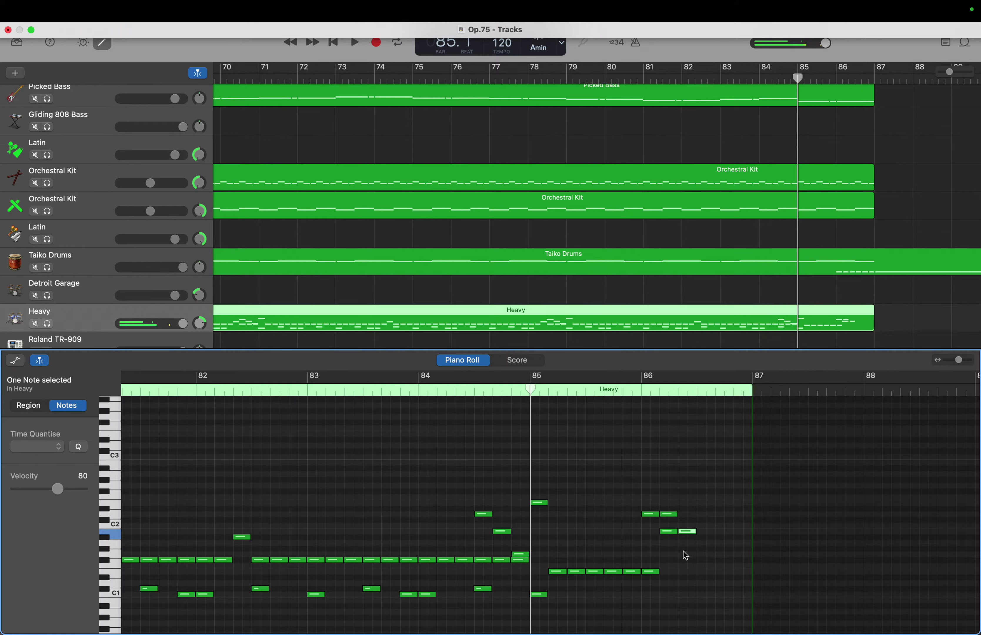
right_click(685, 551)
click(688, 555)
drag(687, 550, 687, 555)
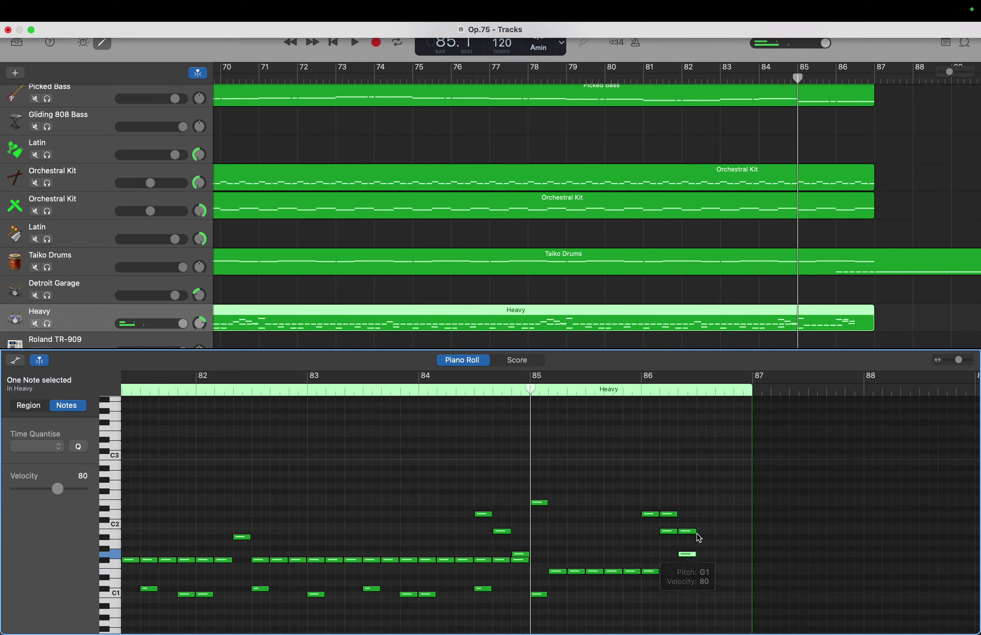
Create simultaneous D2 and B1 notes in the fourth note slot of bar 86
right_click(704, 514)
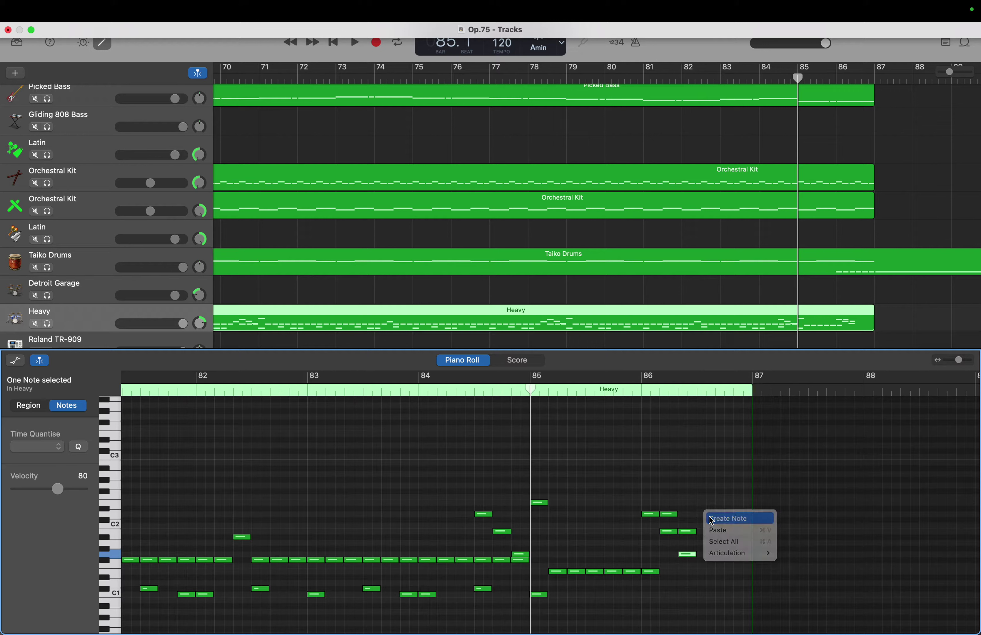
click(712, 519)
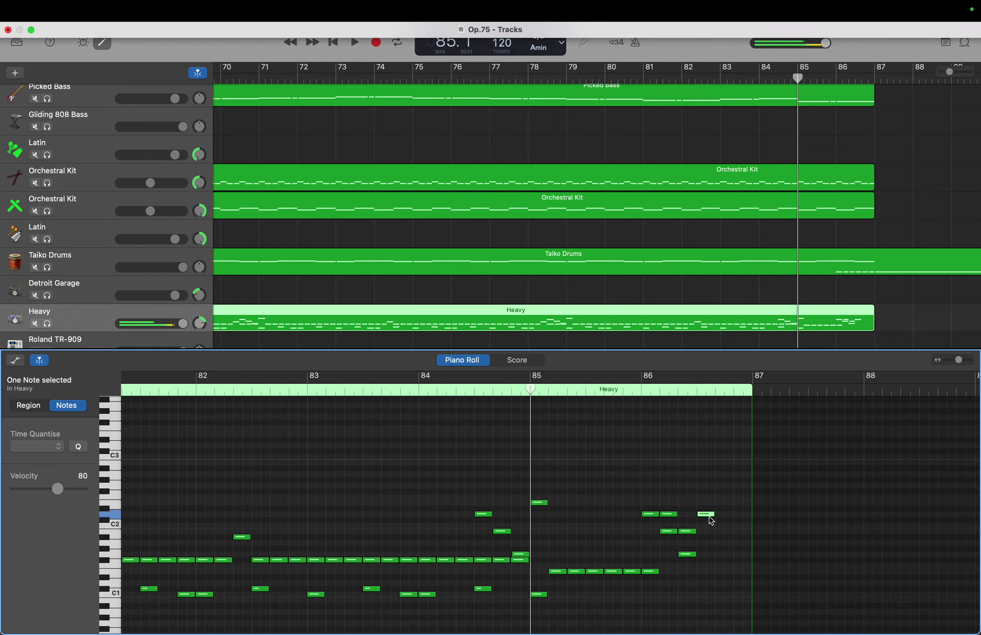
right_click(701, 531)
click(706, 534)
Create simultaneous B1 and G1 notes in the fifth note slot of bar 86
right_click(717, 531)
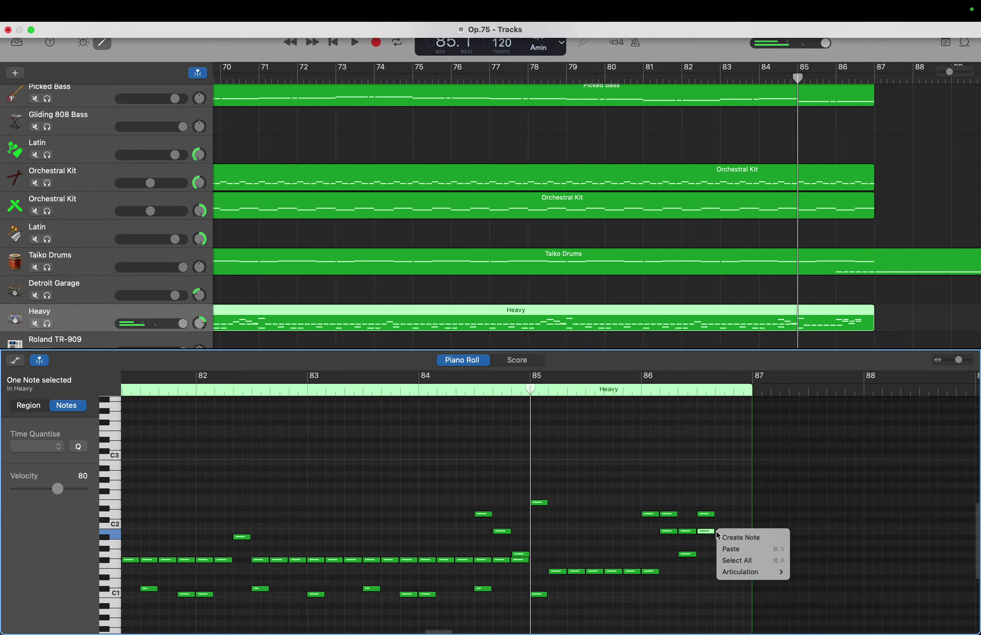
click(723, 537)
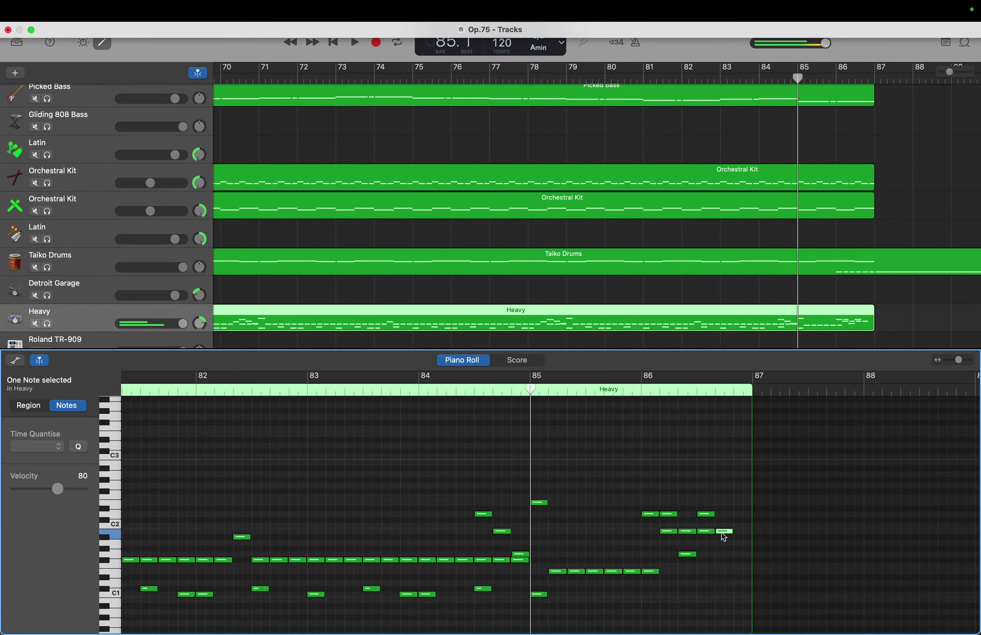
right_click(720, 552)
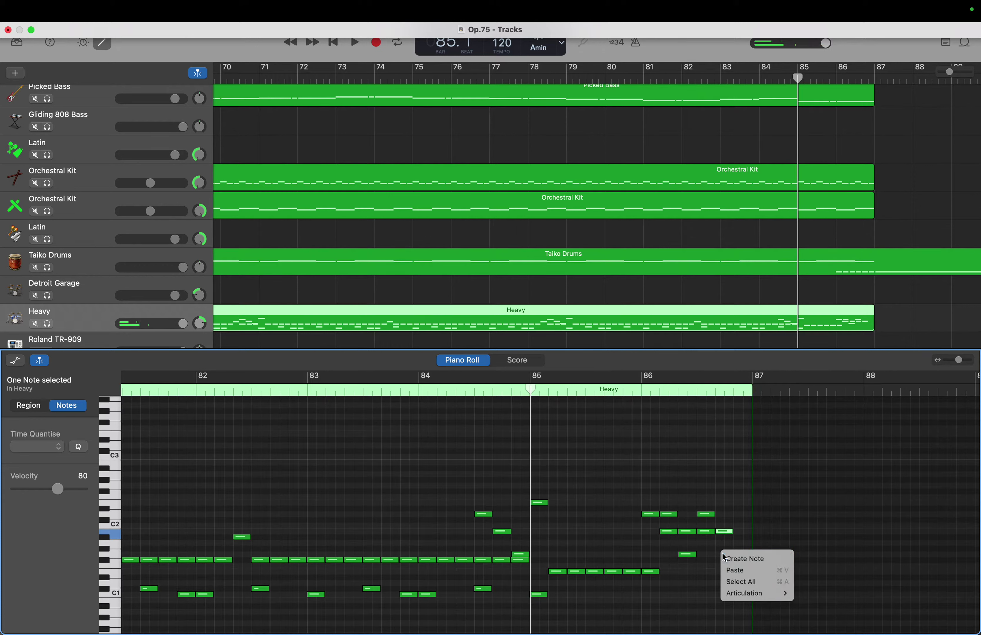
click(722, 554)
Create simultaneous G1 and C1 notes in the sixth note slot of bar 86
right_click(737, 554)
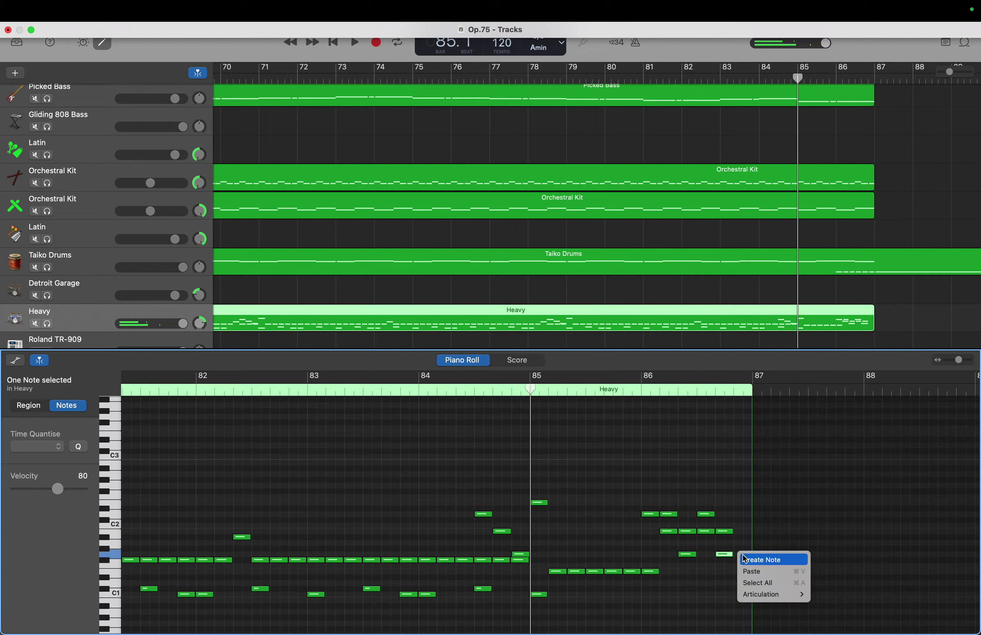
click(742, 557)
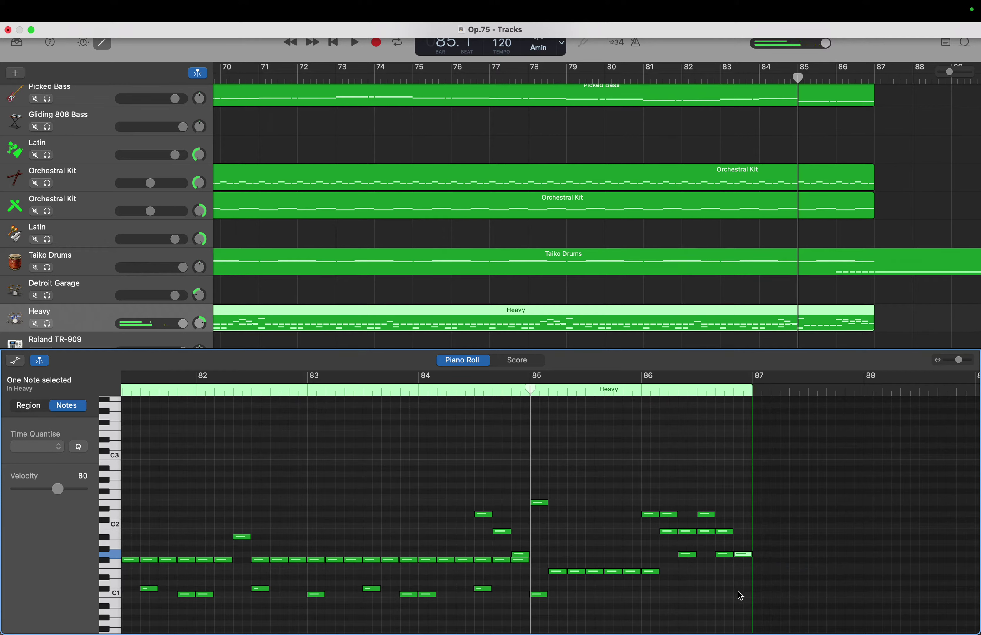
right_click(739, 591)
click(747, 589)
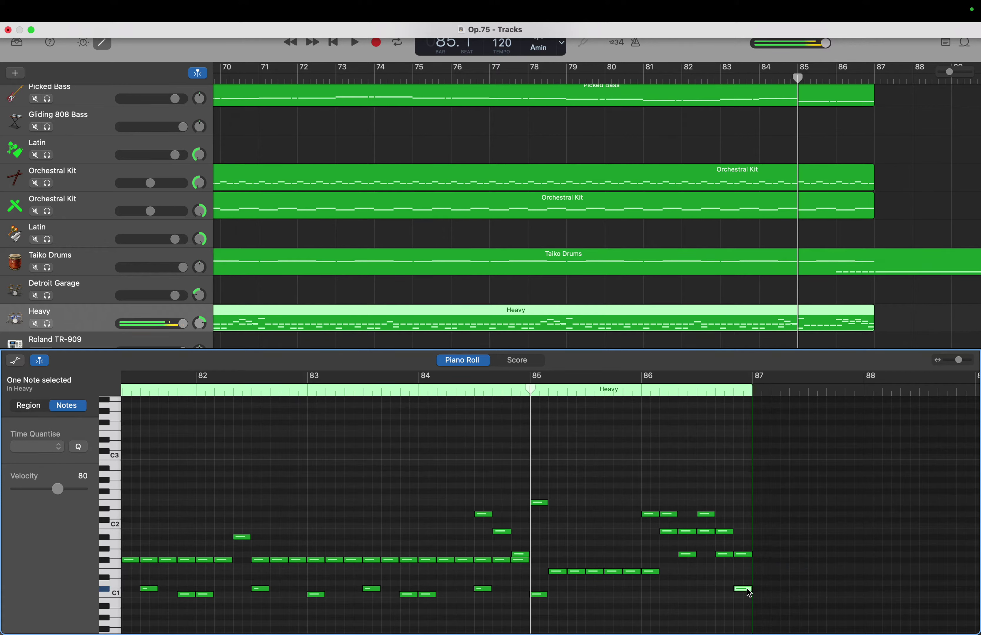
right_click(747, 590)
click(748, 592)
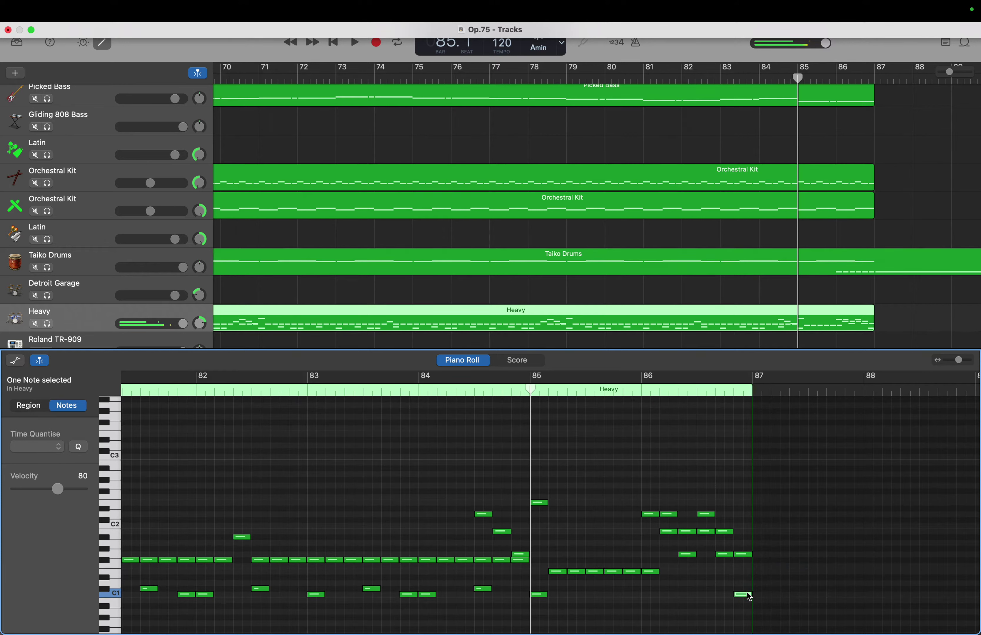
click(748, 595)
Audition the E1 notes near the end of the Heavy region and compare them with the drum patterns in its earlier bars
click(647, 571)
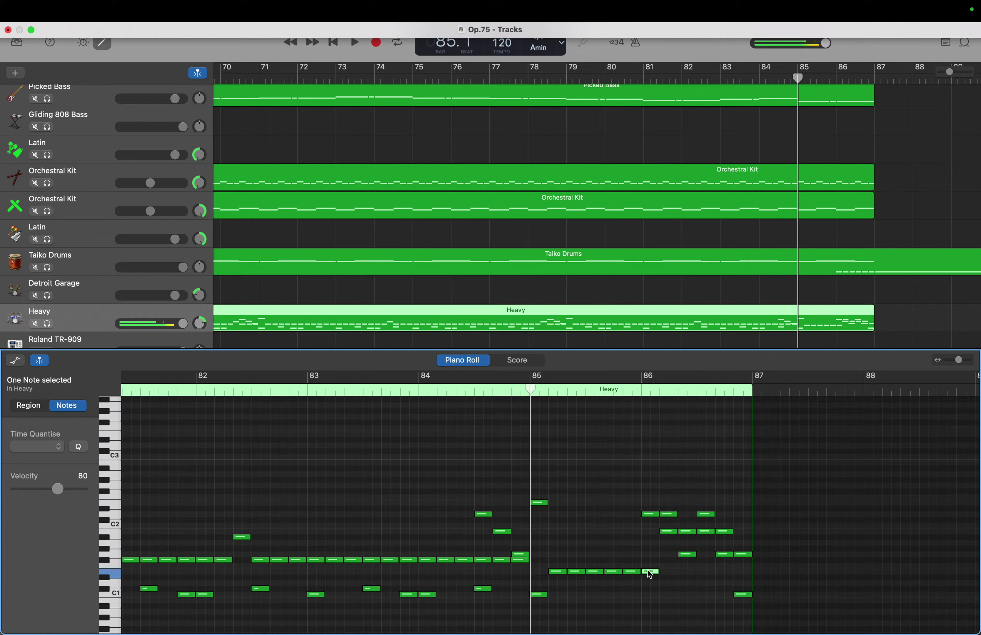
click(625, 572)
scroll(624, 573, left, 15)
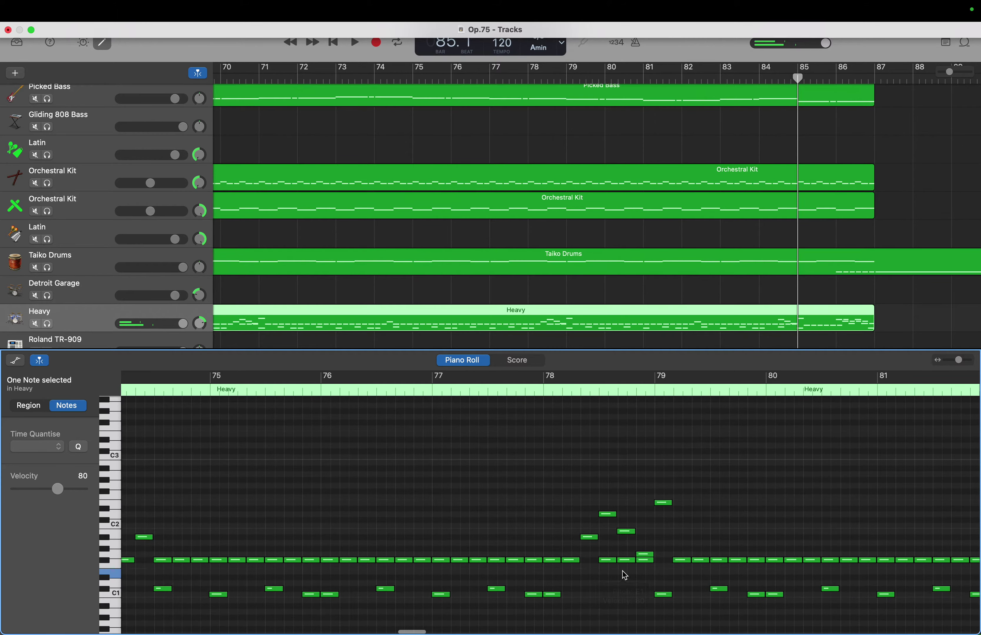
scroll(623, 571, left, 18)
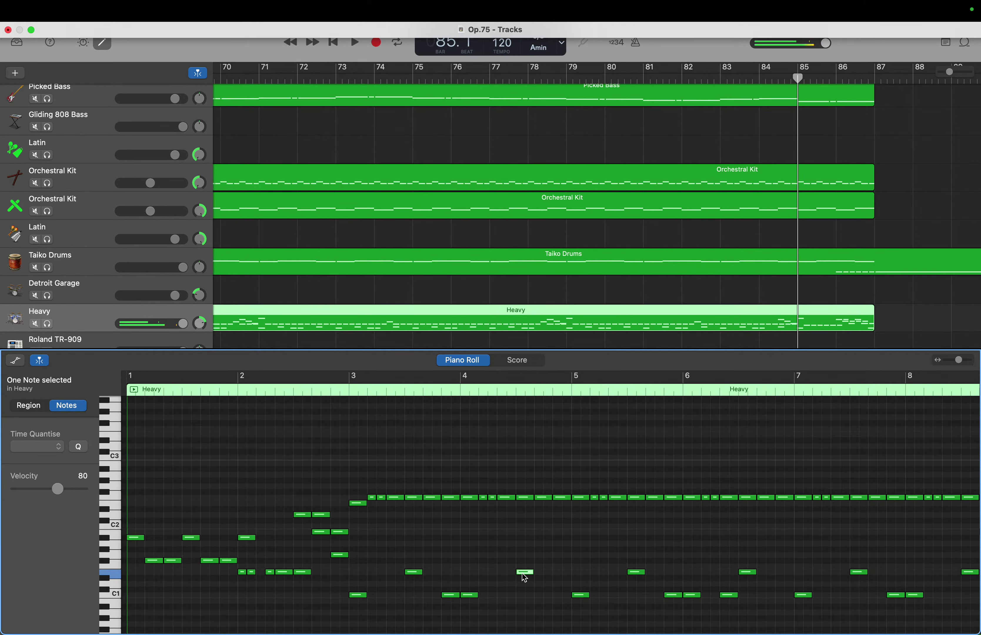
scroll(524, 576, right, 8)
scroll(522, 573, right, 14)
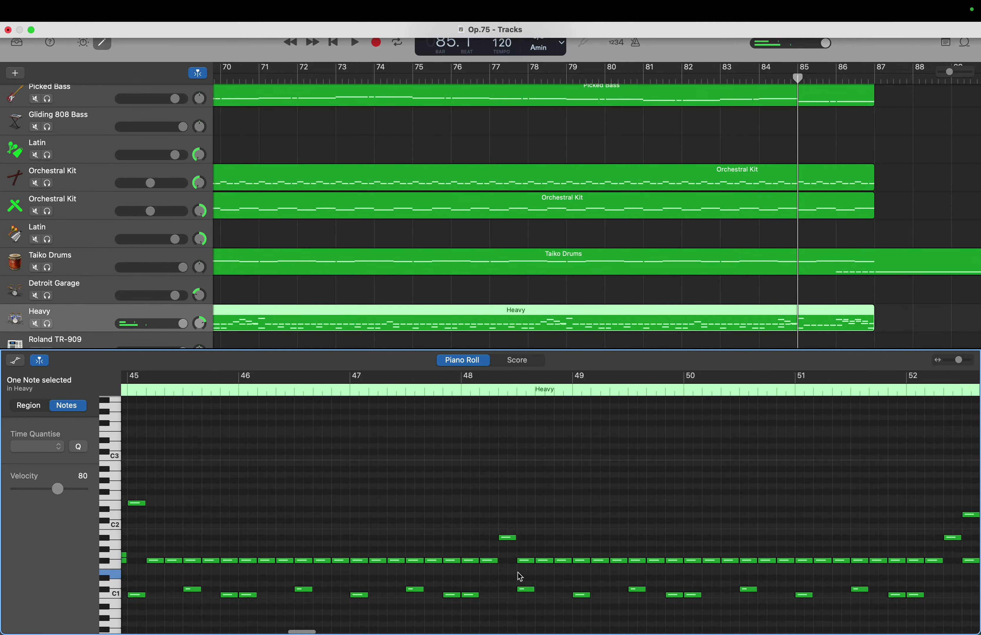
scroll(518, 573, right, 1)
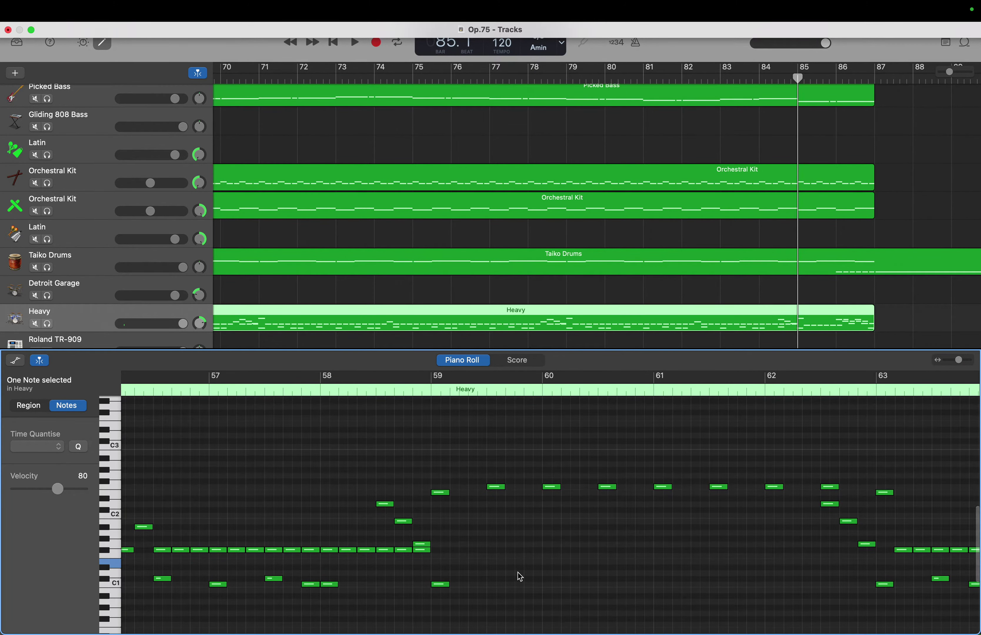
scroll(519, 573, right, 14)
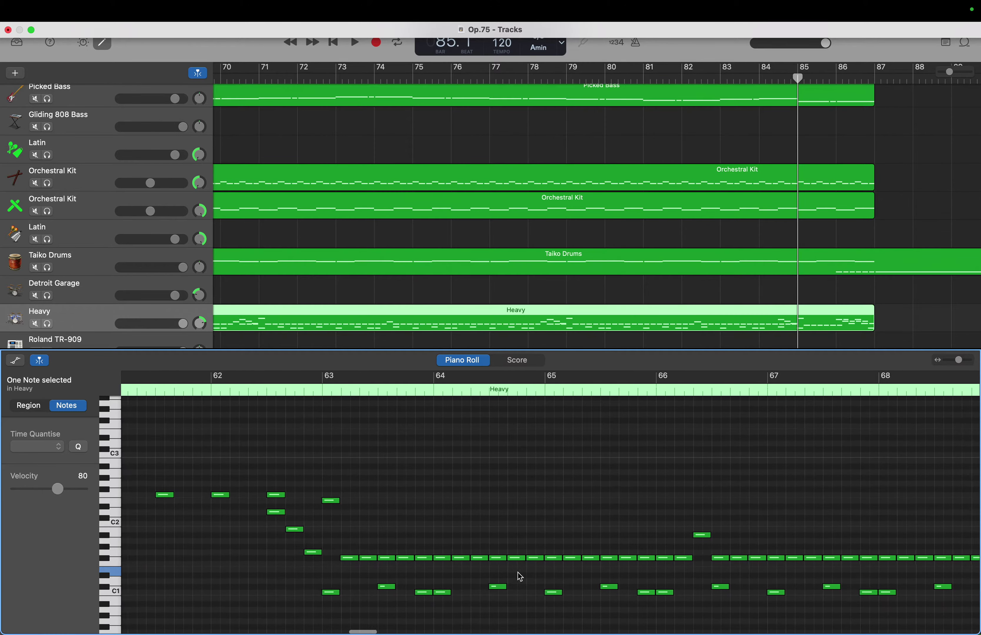
scroll(519, 572, left, 4)
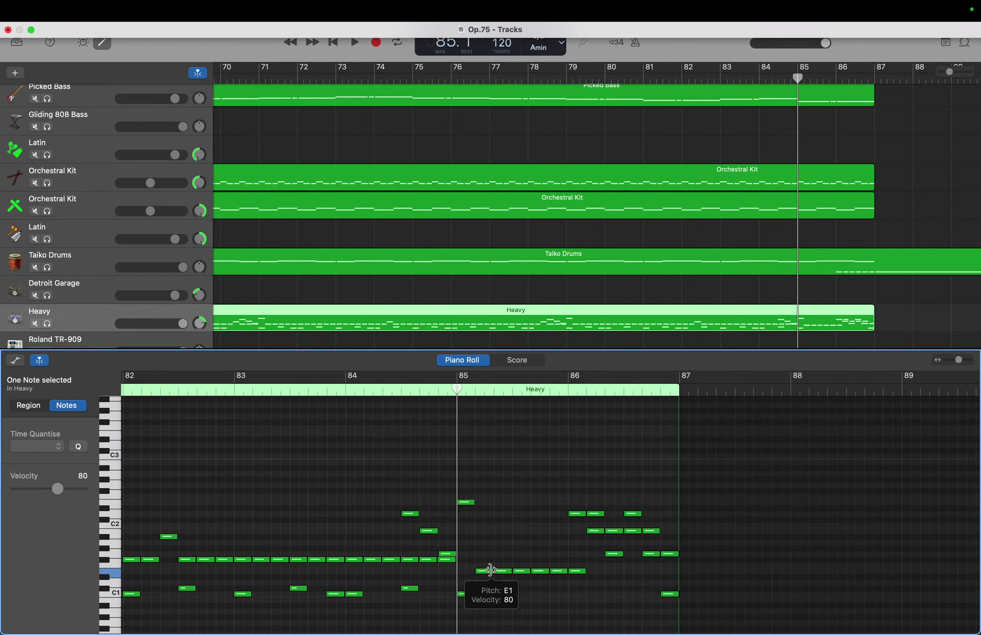
Create five consecutive G1 notes above the E1 notes in the second to sixth note slots of bar 85
right_click(481, 558)
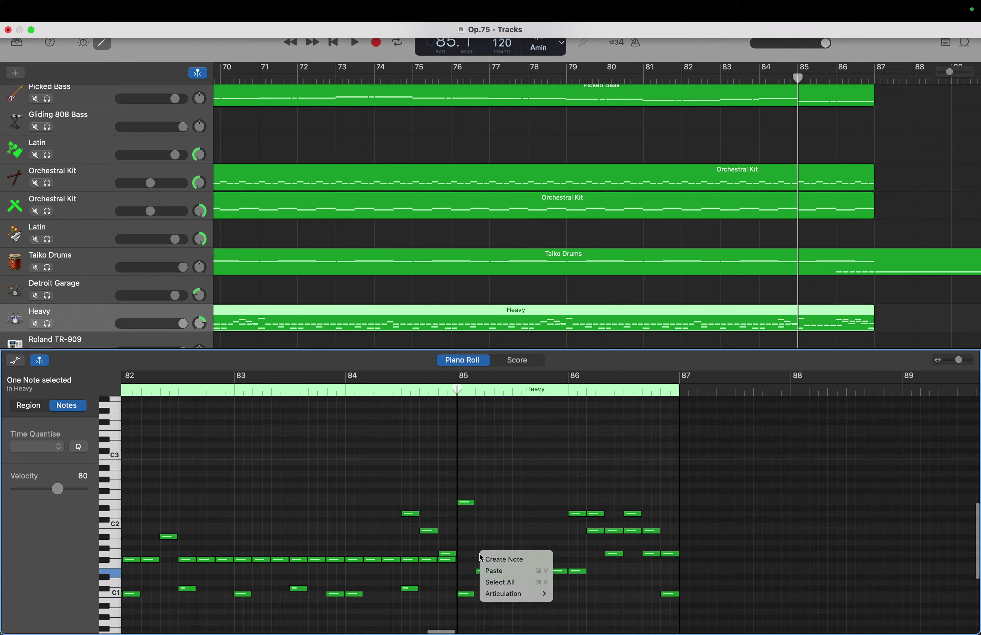
click(490, 558)
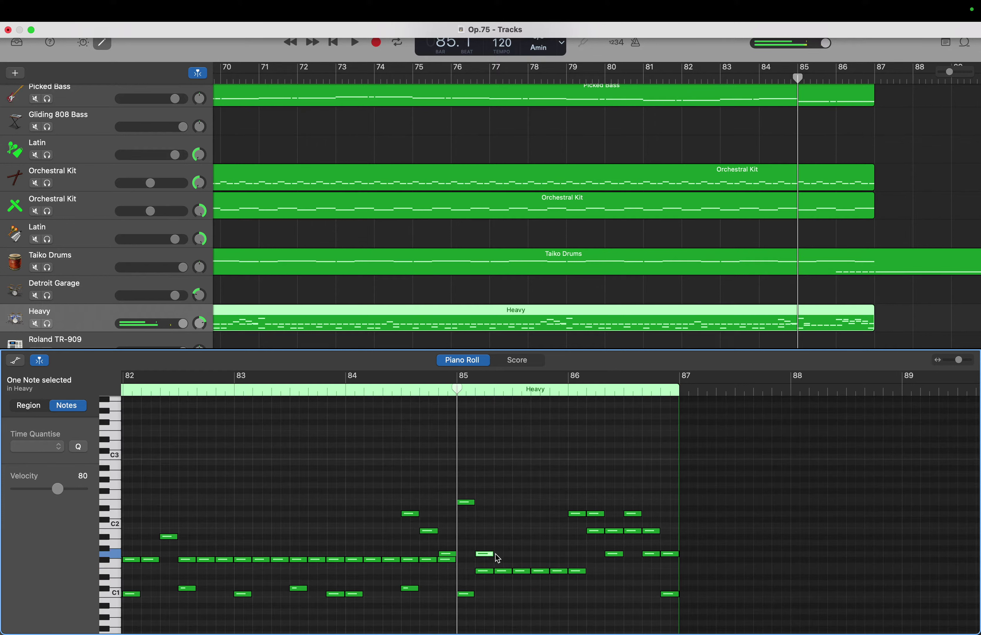
right_click(497, 555)
click(504, 561)
right_click(515, 555)
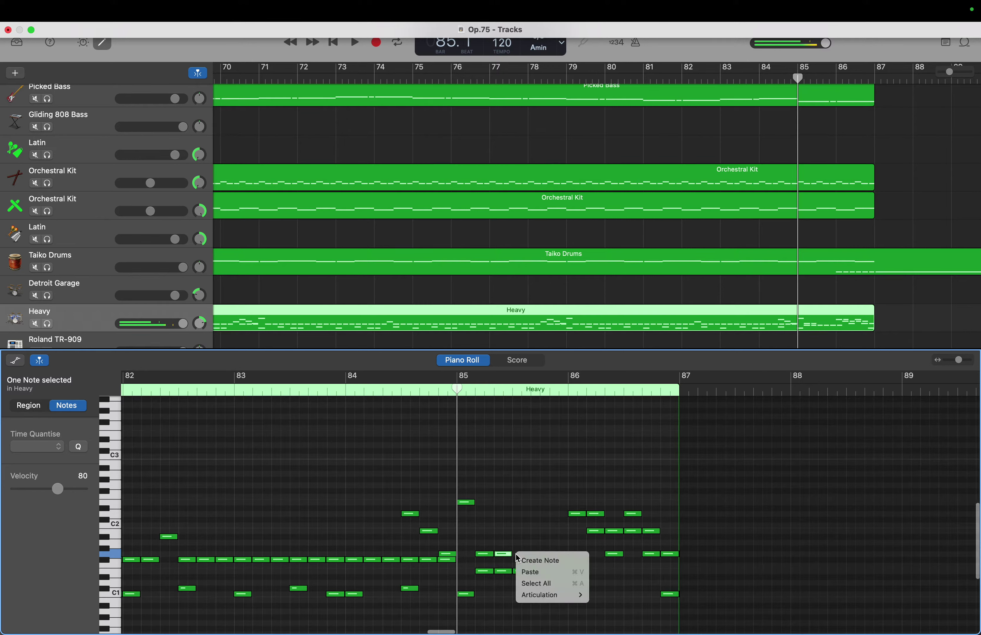
click(523, 560)
right_click(534, 554)
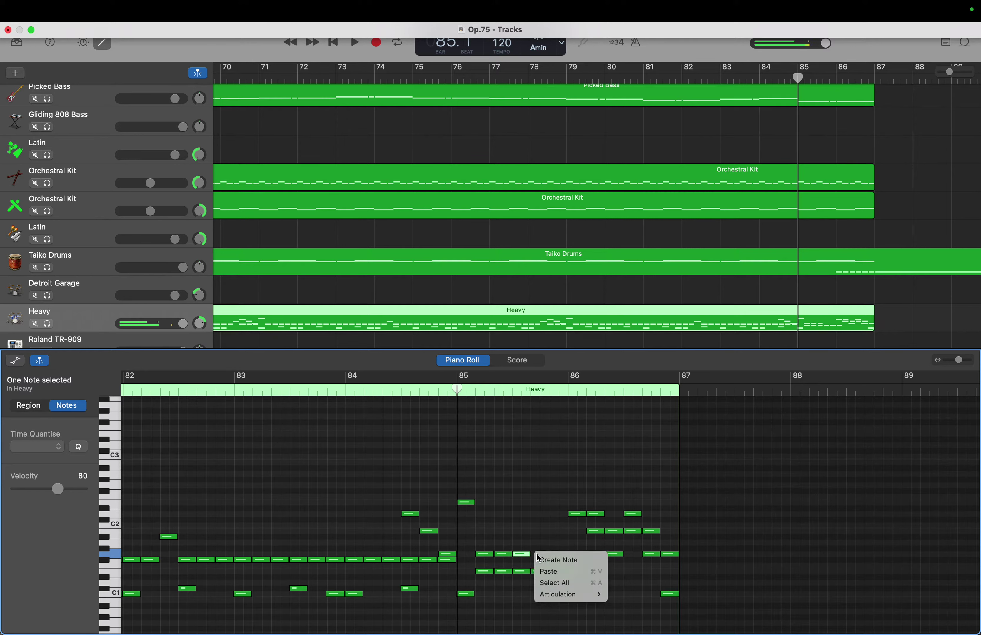
click(542, 560)
right_click(551, 554)
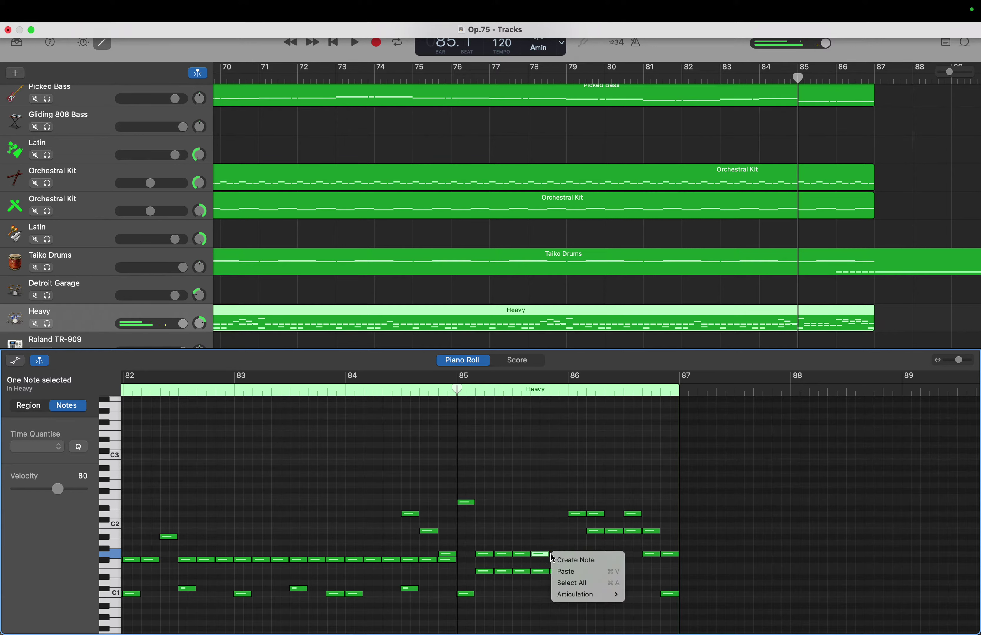
click(560, 559)
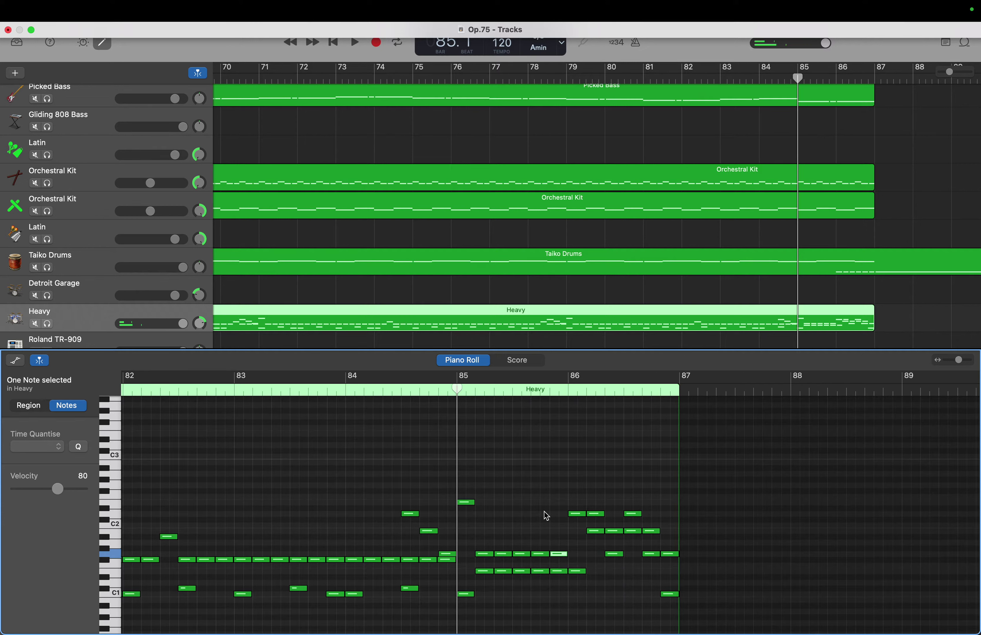
Delete the three notes in bars 85–86 of the Picked Bass region
scroll(529, 484, up, 3)
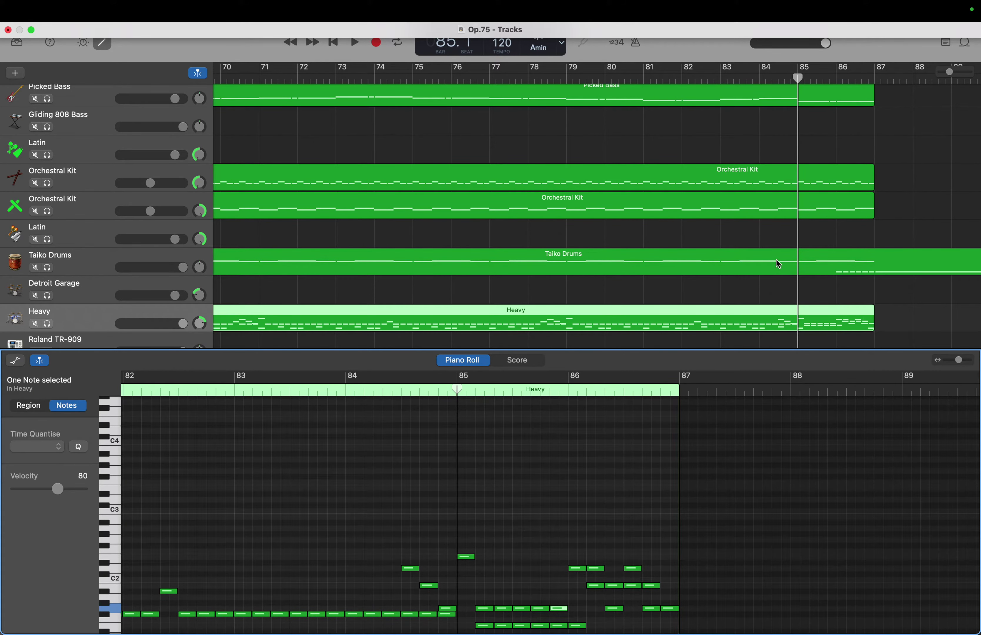
scroll(790, 201, up, 2)
scroll(791, 201, up, 2)
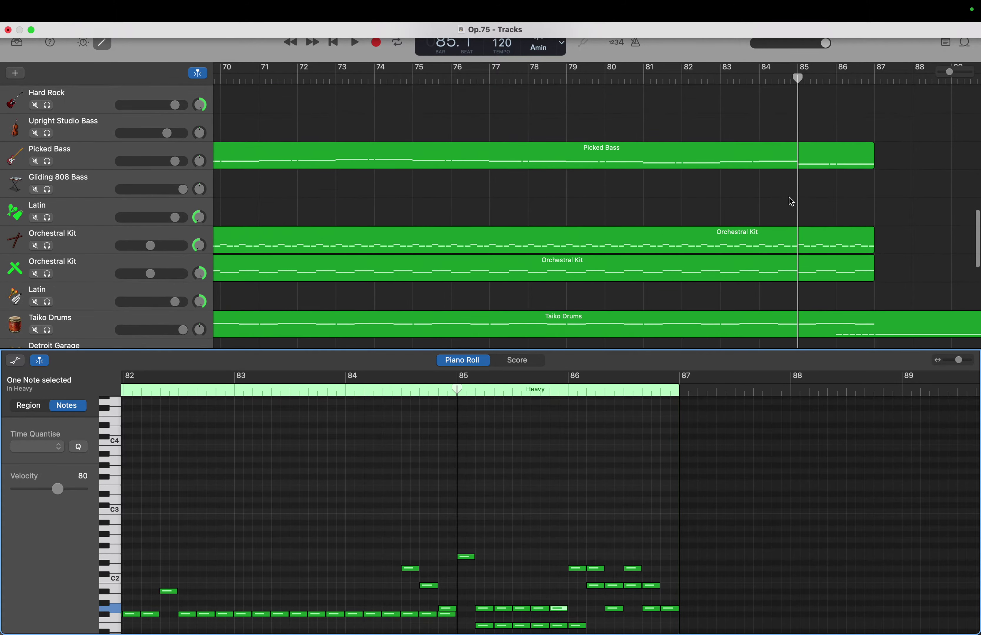
click(811, 160)
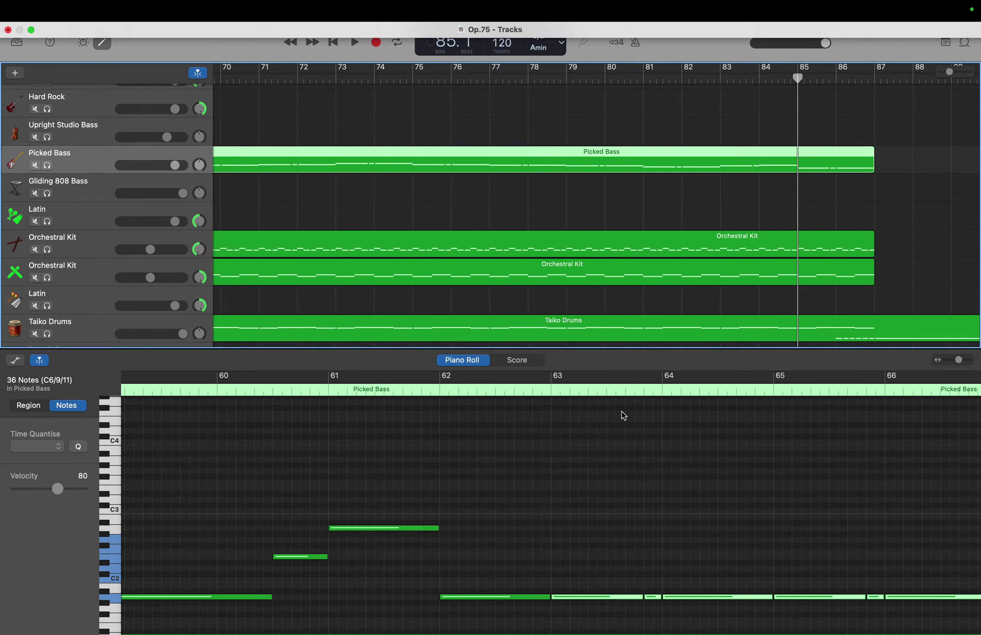
scroll(503, 514, right, 15)
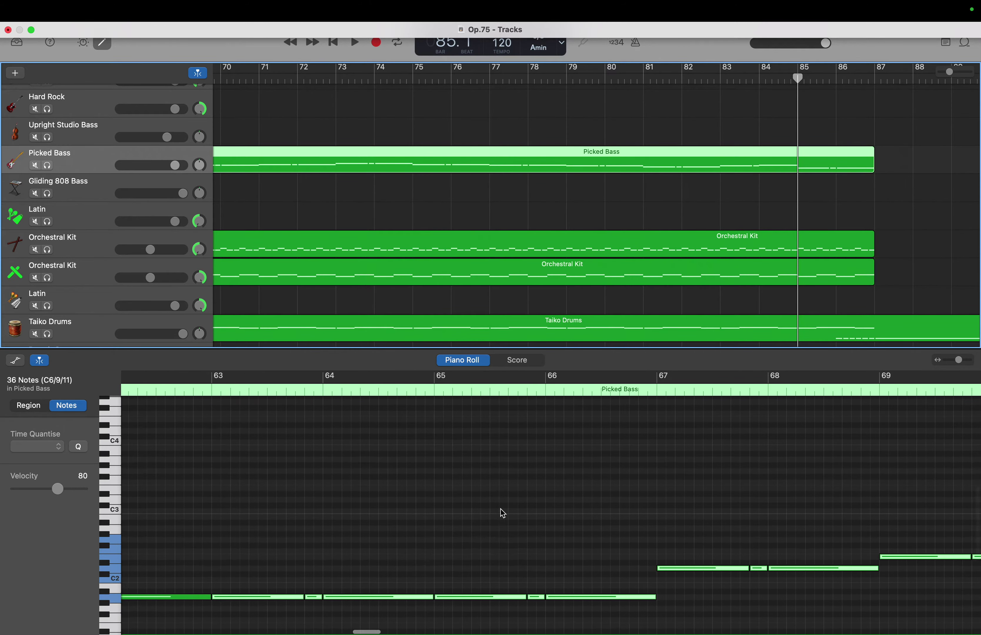
scroll(502, 513, right, 8)
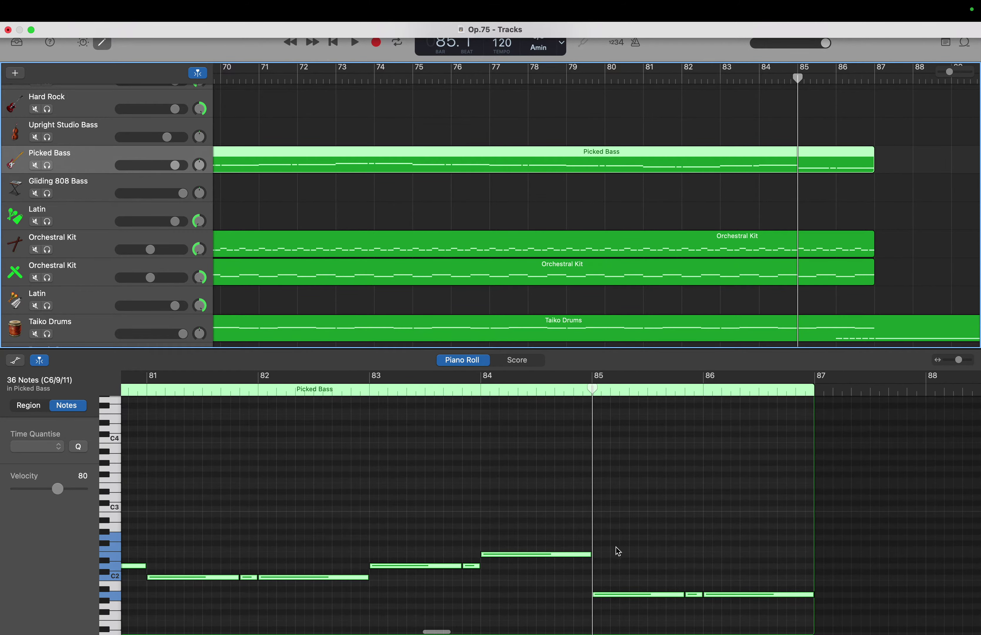
drag(618, 551, 752, 578)
key(Delete)
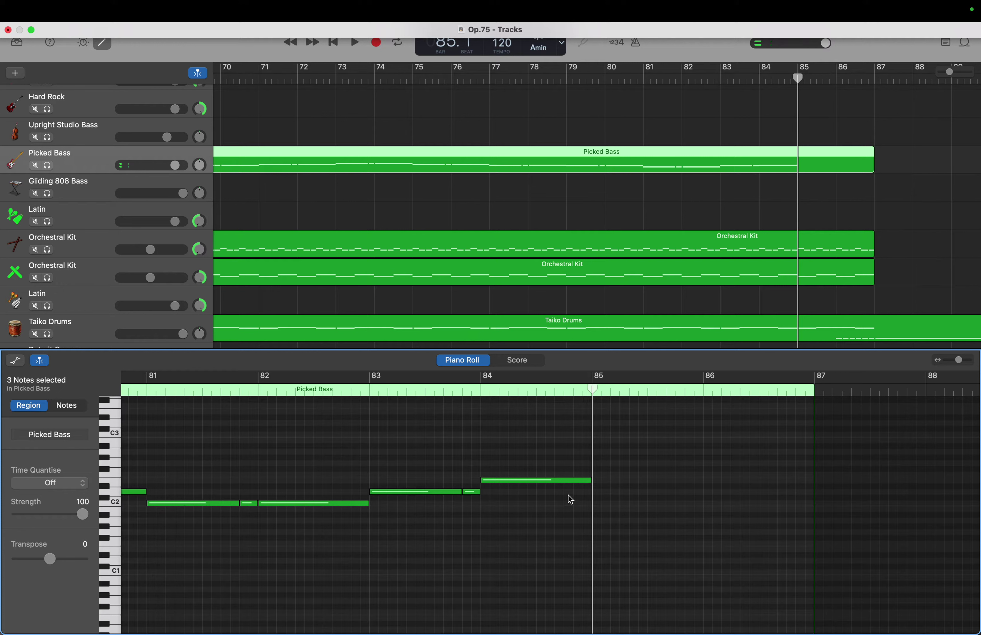
Create four consecutive A1 notes from bar 85's downbeat and a C2 note directly after them, matching the short D2 note ending bar 83
click(478, 493)
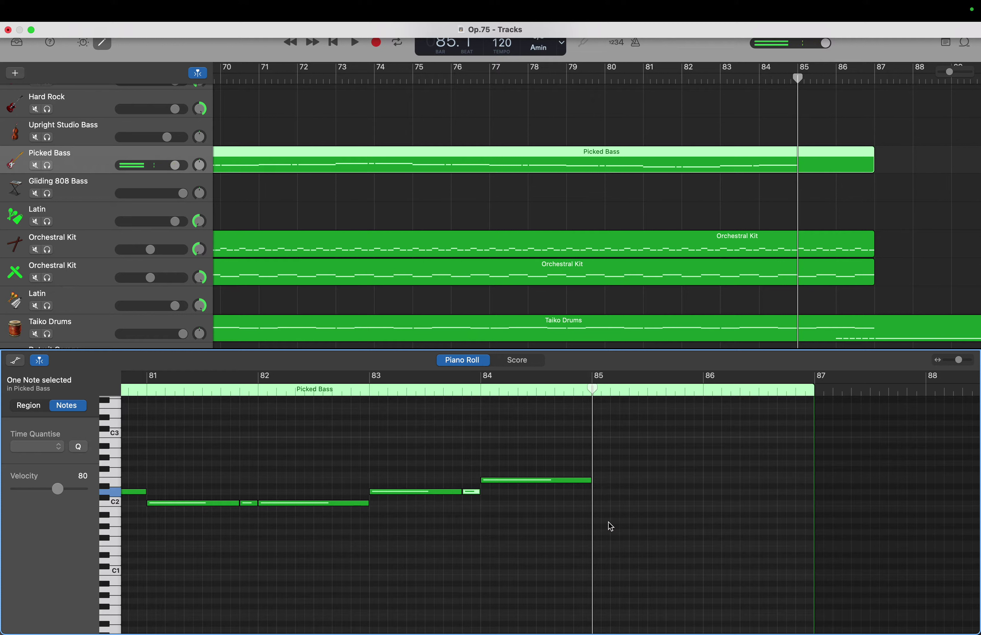
right_click(598, 522)
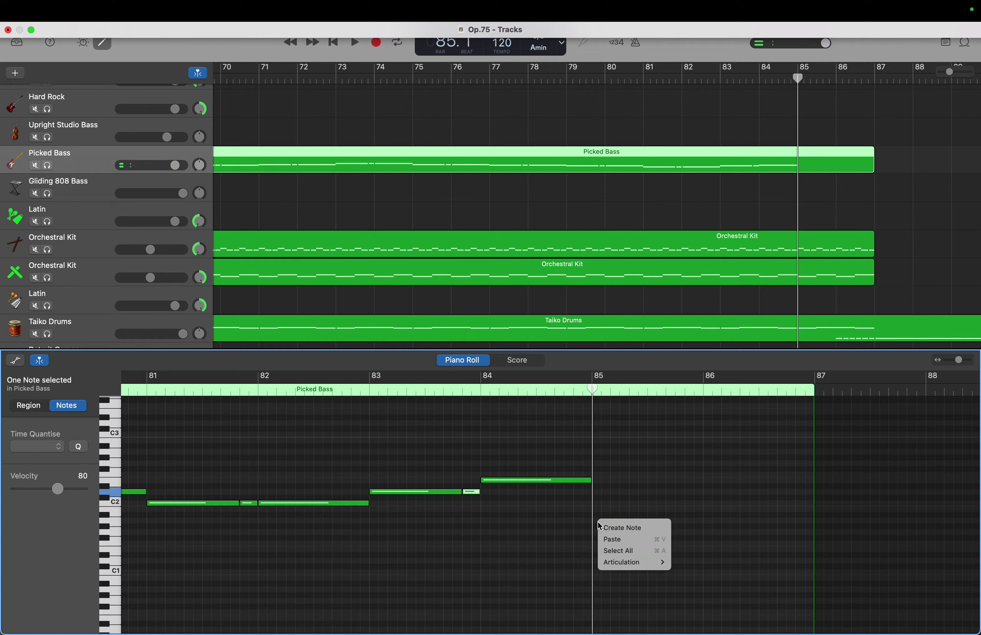
click(615, 525)
right_click(615, 525)
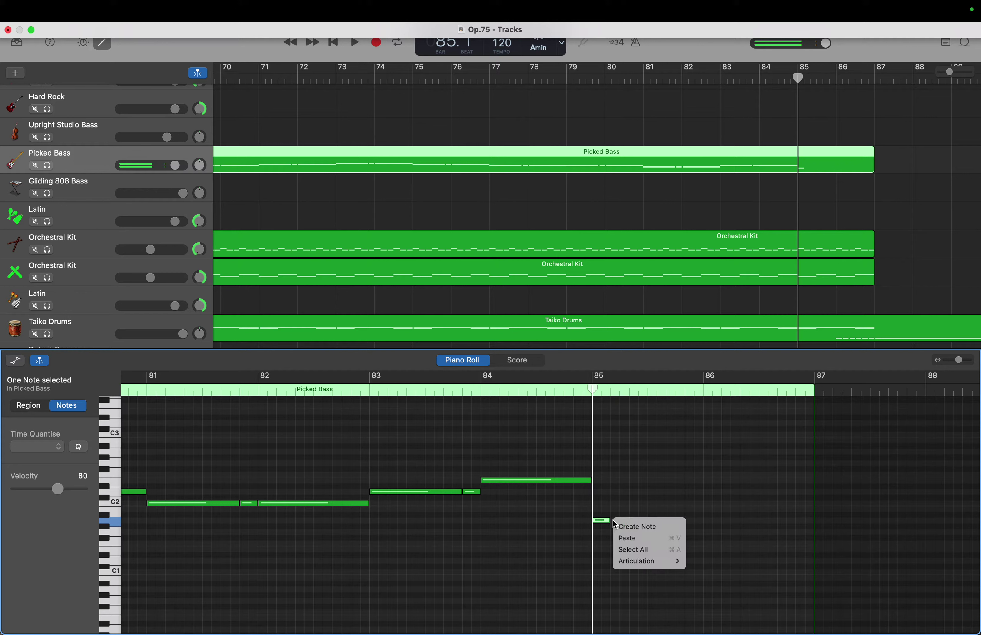
click(628, 524)
right_click(634, 523)
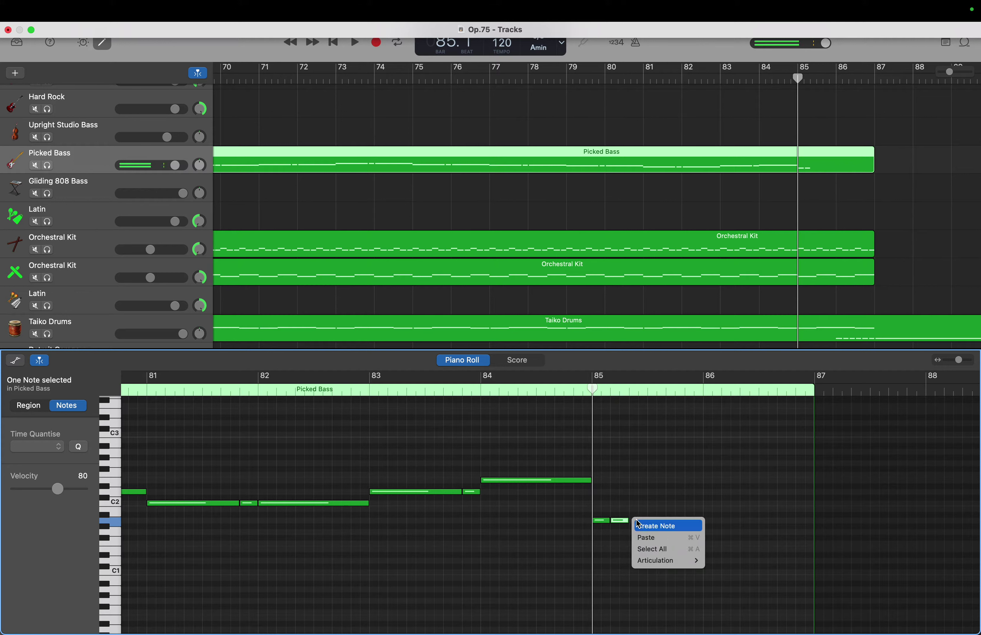
click(648, 526)
right_click(655, 524)
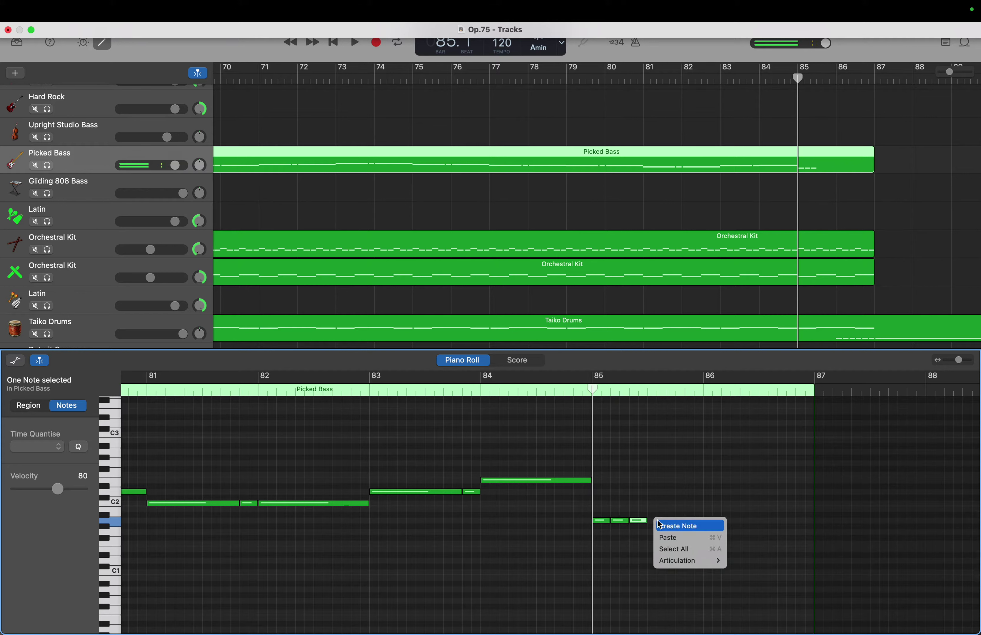
click(662, 525)
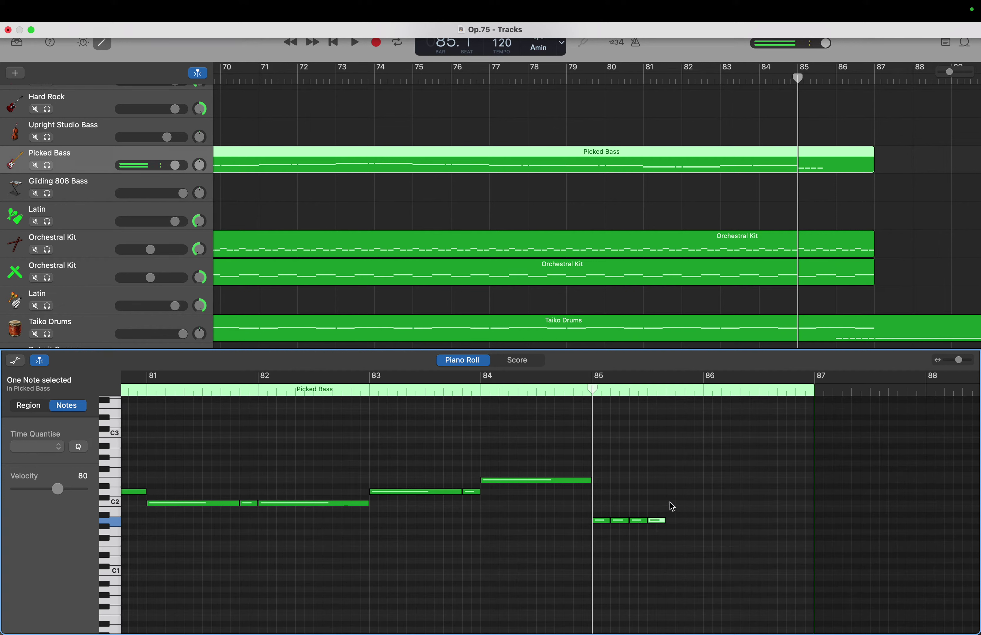
right_click(672, 507)
click(681, 507)
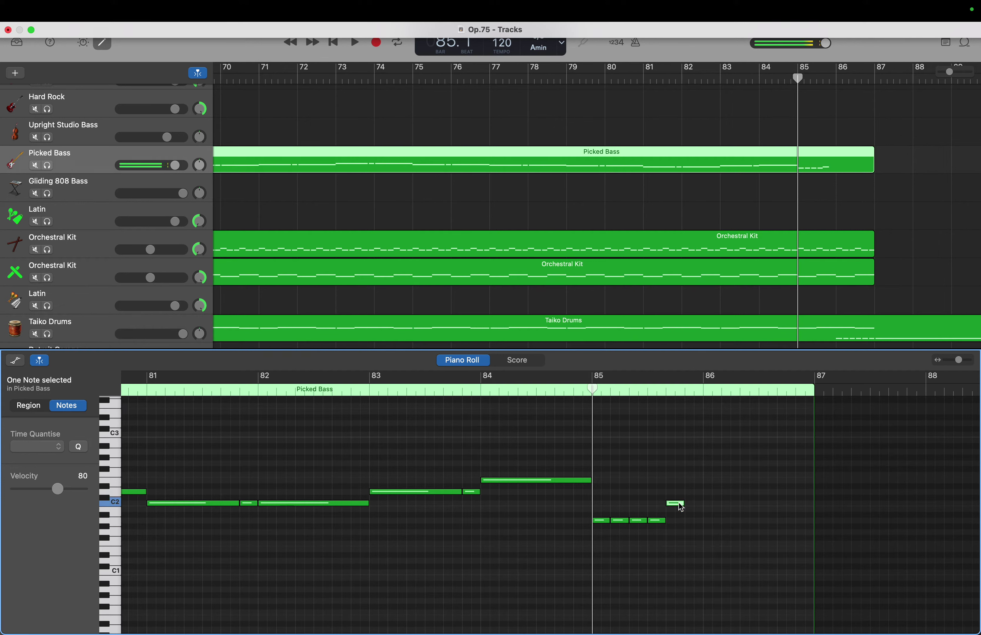
Create a short E2 note ending bar 85 of the Picked Bass region and four consecutive A2 notes from bar 86's downbeat
click(681, 507)
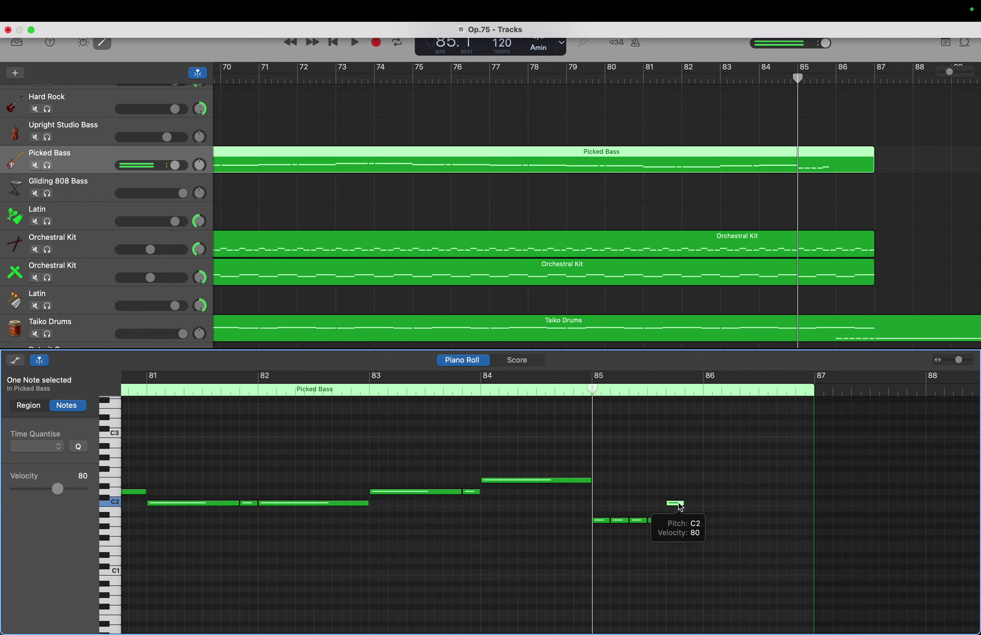
right_click(691, 487)
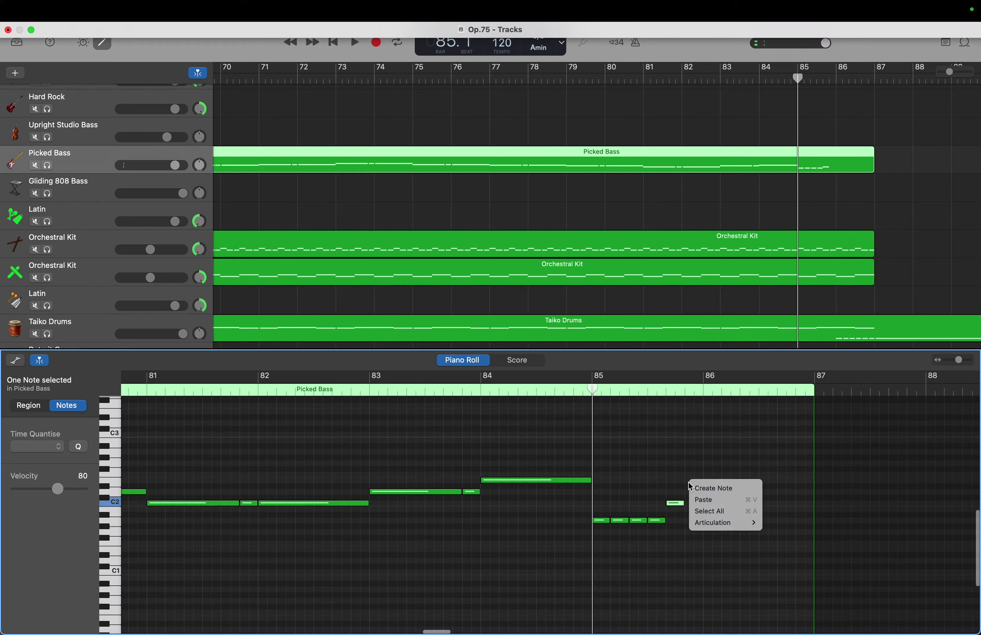
click(701, 488)
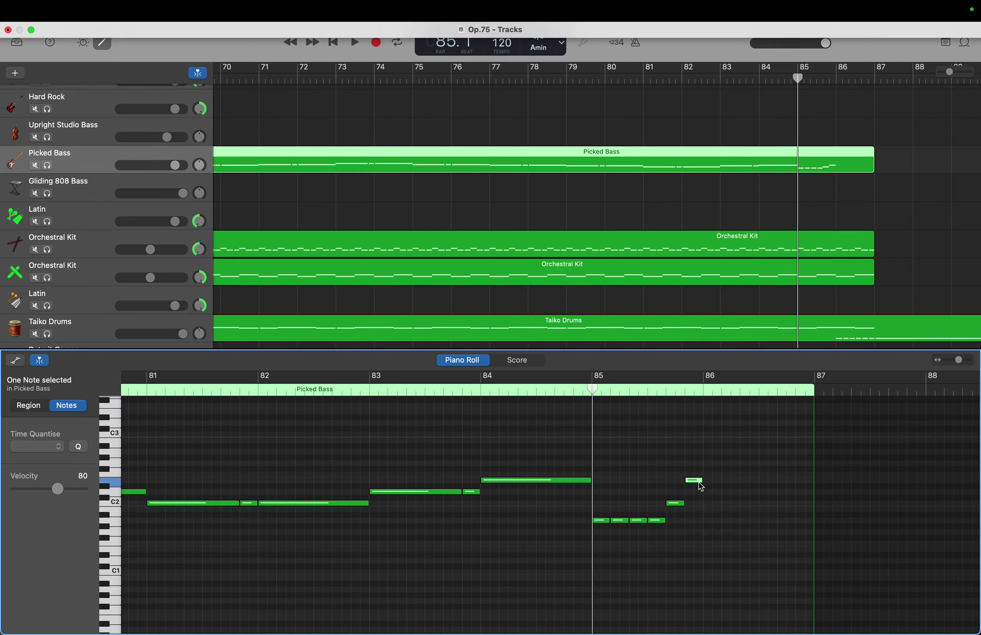
right_click(709, 452)
click(720, 457)
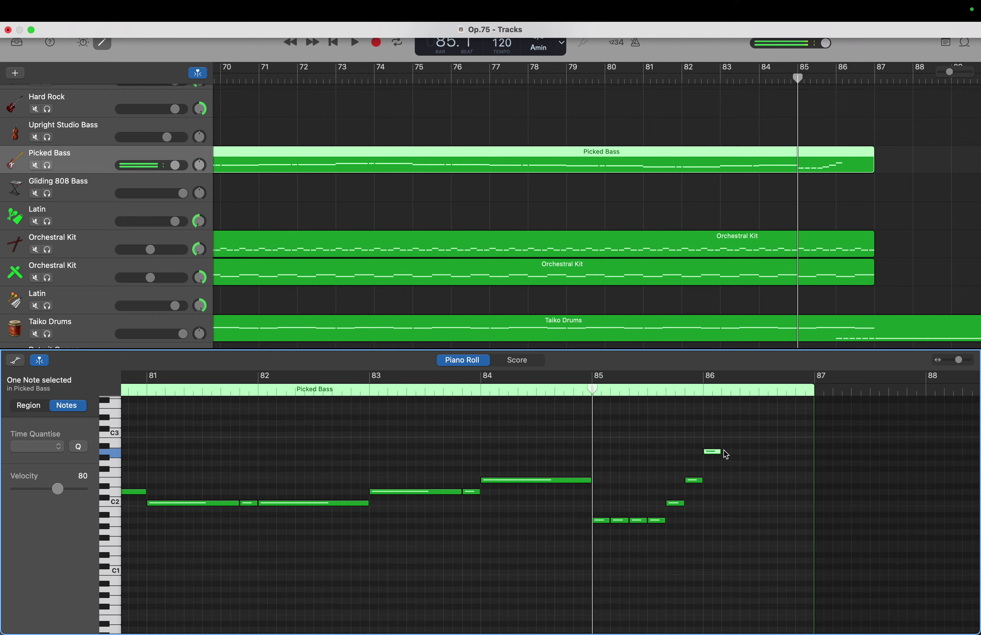
right_click(724, 450)
click(732, 452)
right_click(742, 450)
click(752, 453)
right_click(761, 451)
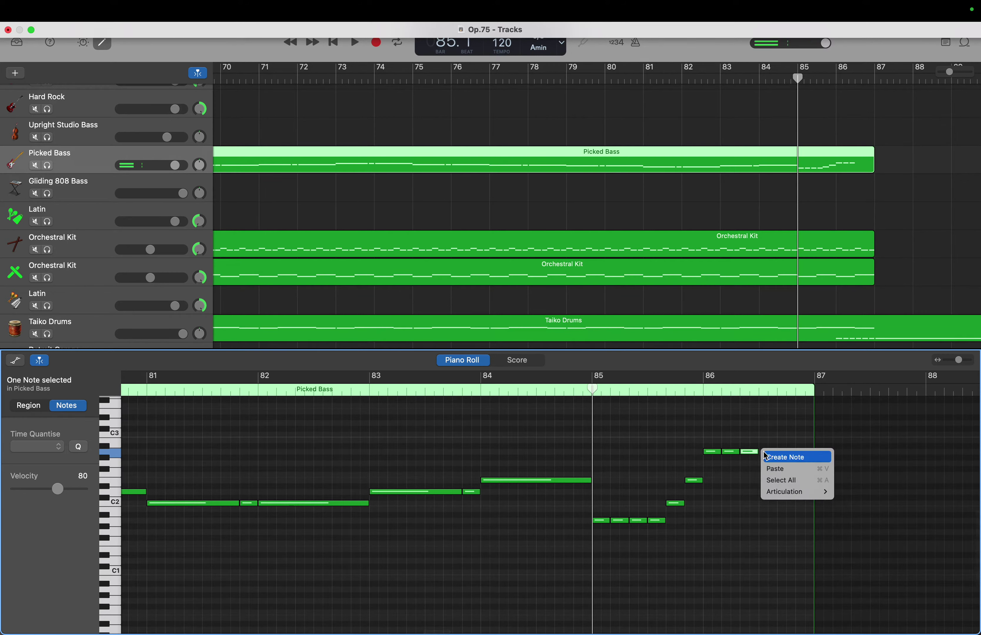
click(767, 457)
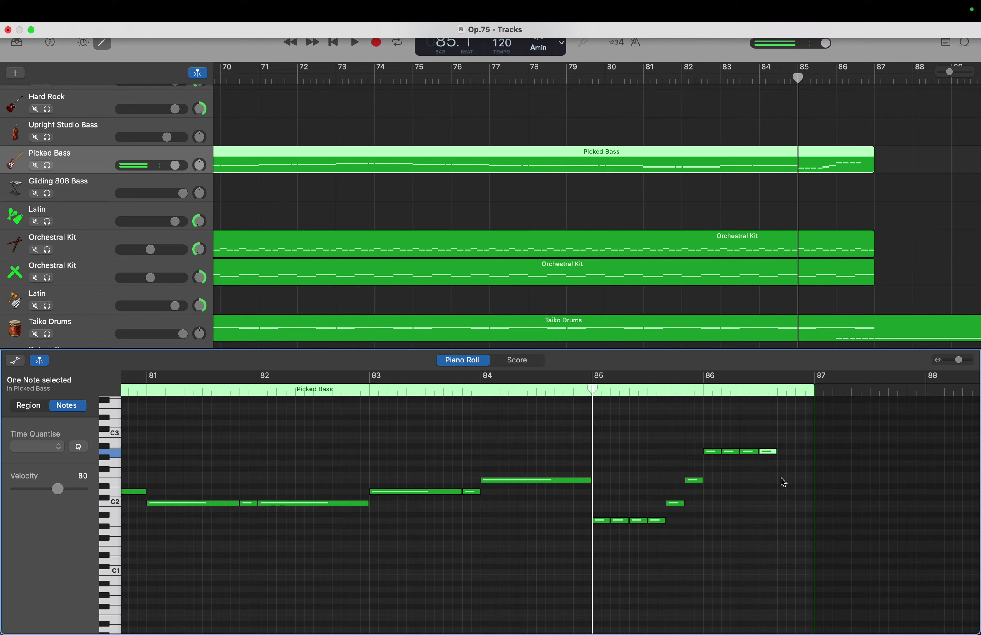
Create a short E2 note after the A2 notes and a C2 note directly behind it, filling bar 86
right_click(781, 475)
click(787, 479)
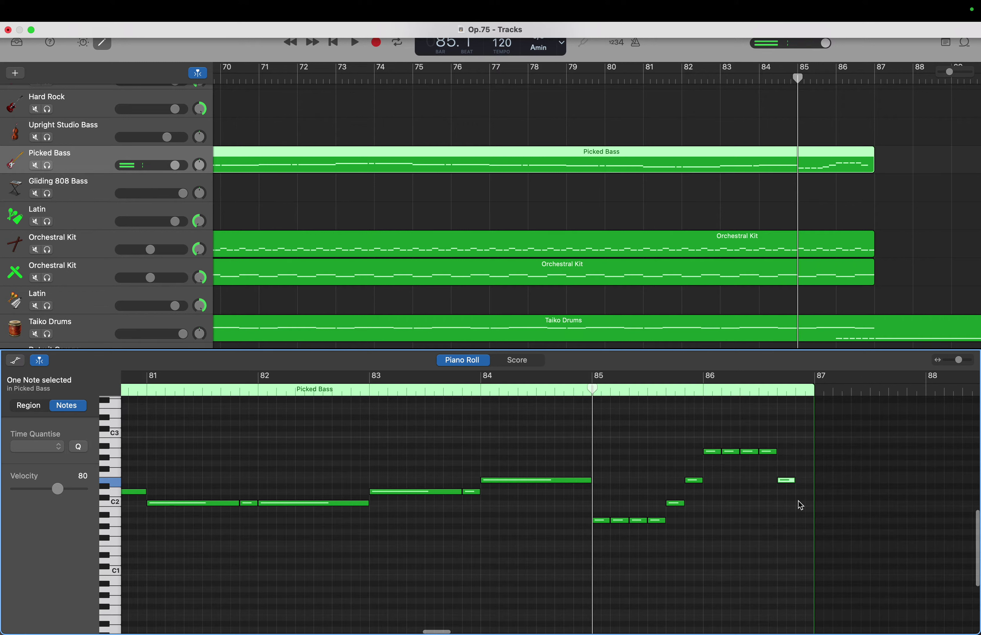
right_click(798, 501)
click(821, 509)
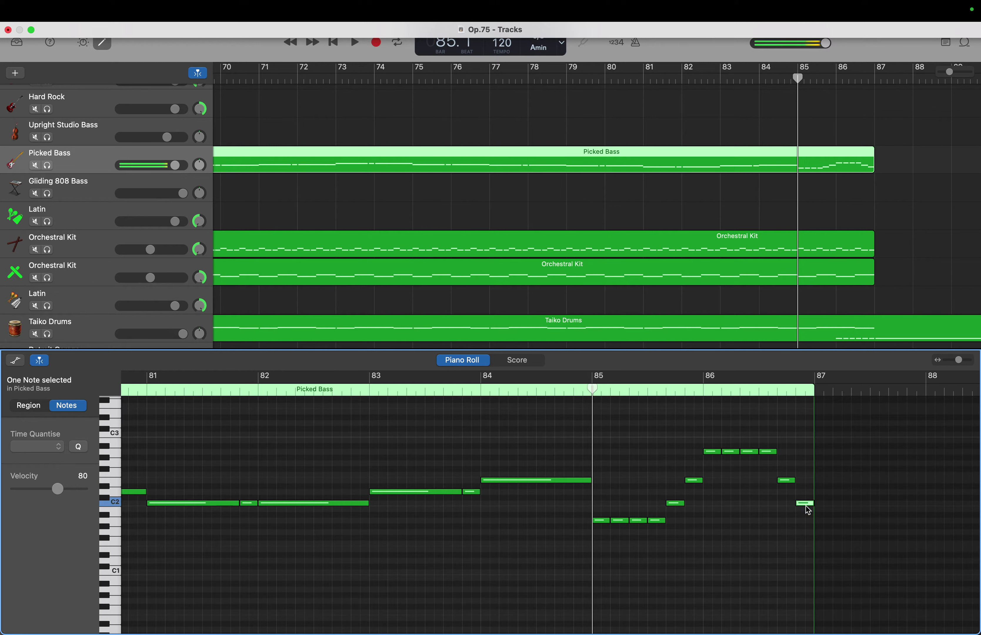
click(808, 510)
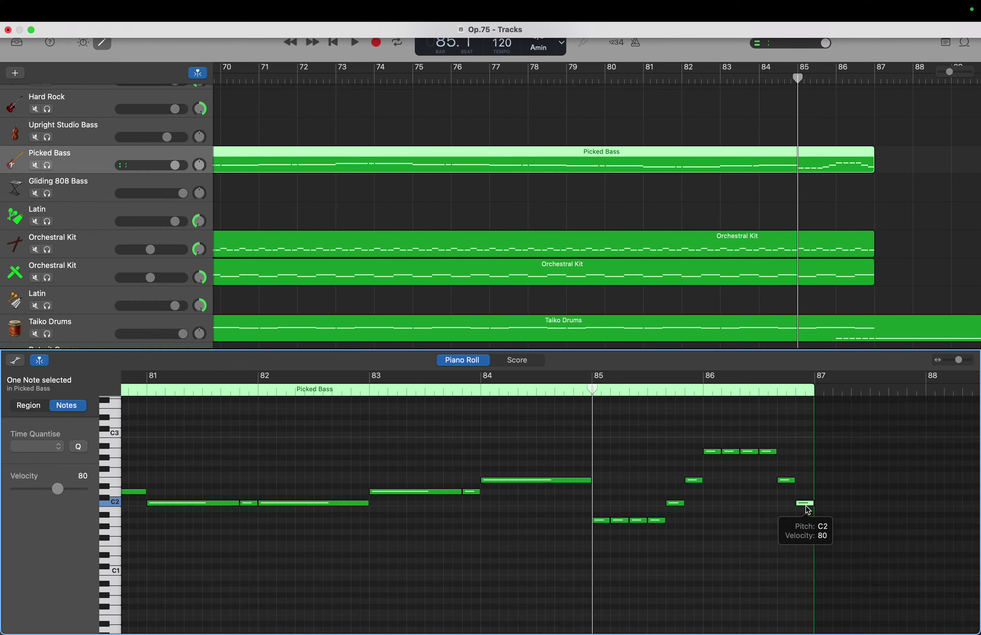
Look over the regions around bars 84–87 on the tracks from Picked Bass up to the Trombones
scroll(817, 207, up, 2)
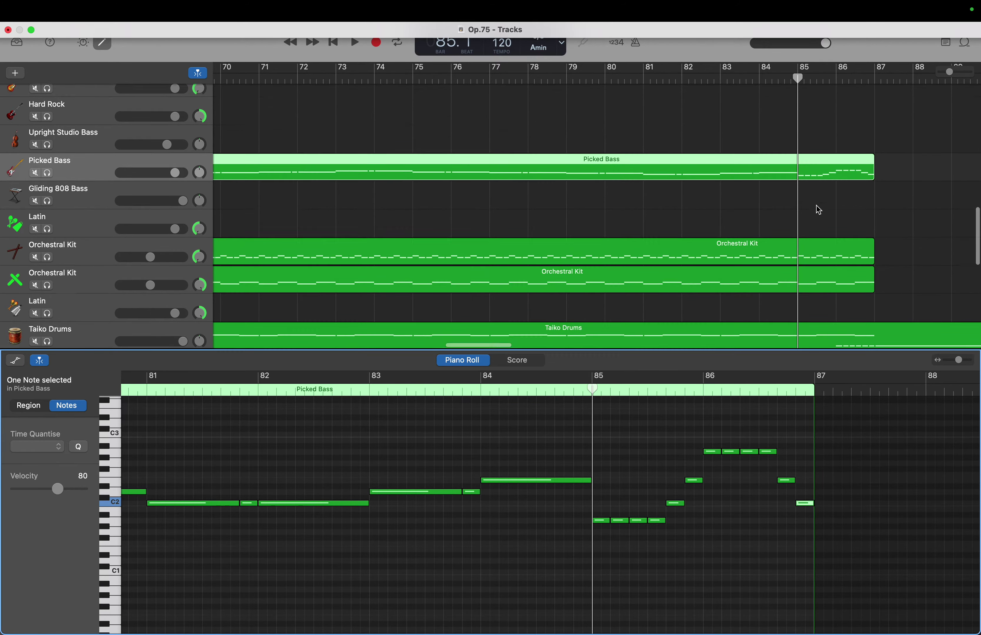
scroll(816, 205, up, 10)
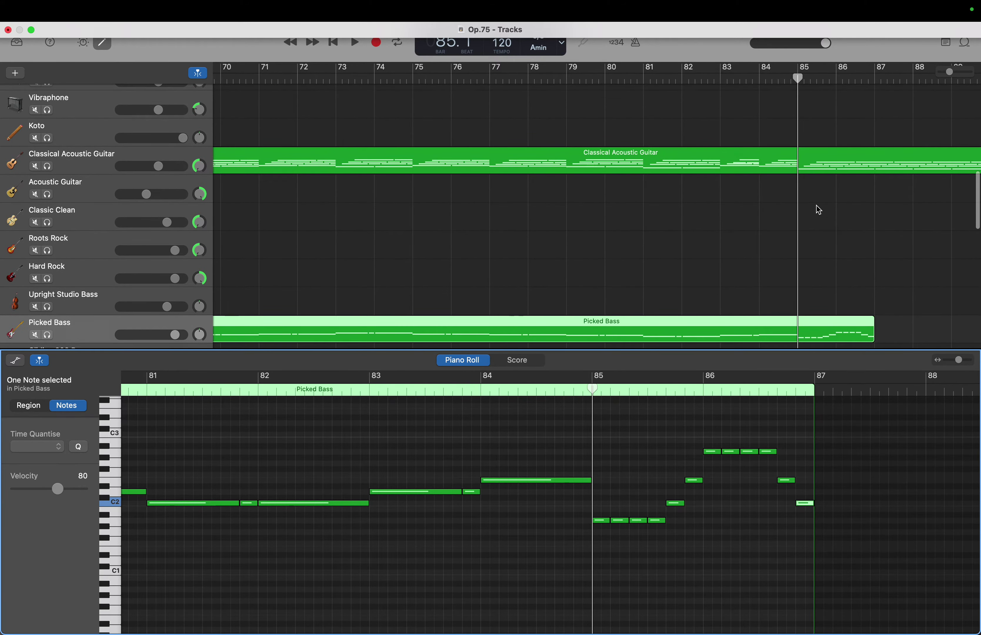
scroll(816, 205, up, 3)
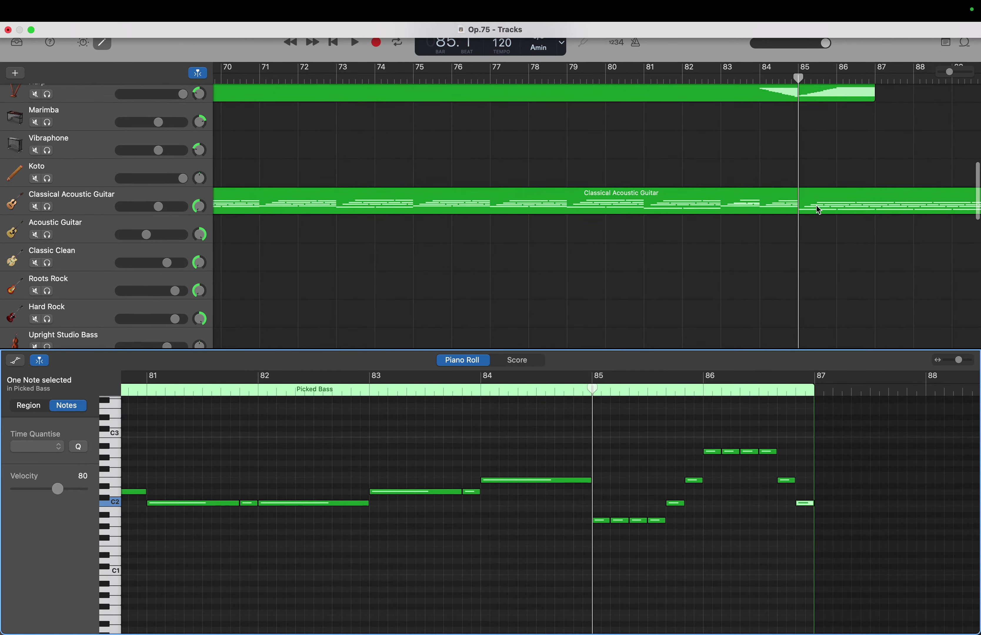
scroll(819, 211, up, 4)
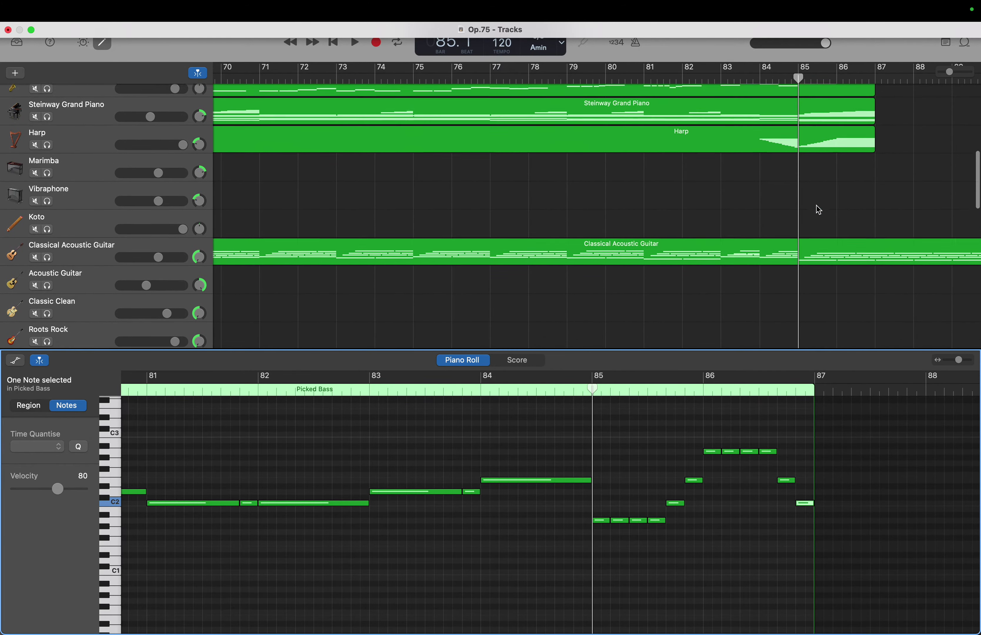
scroll(817, 205, up, 3)
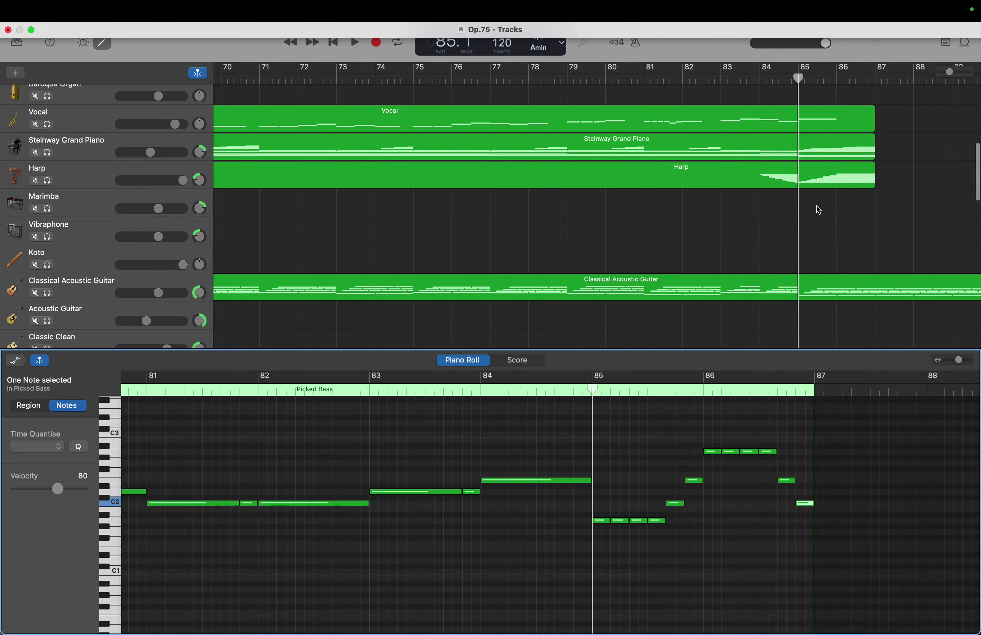
scroll(817, 206, up, 4)
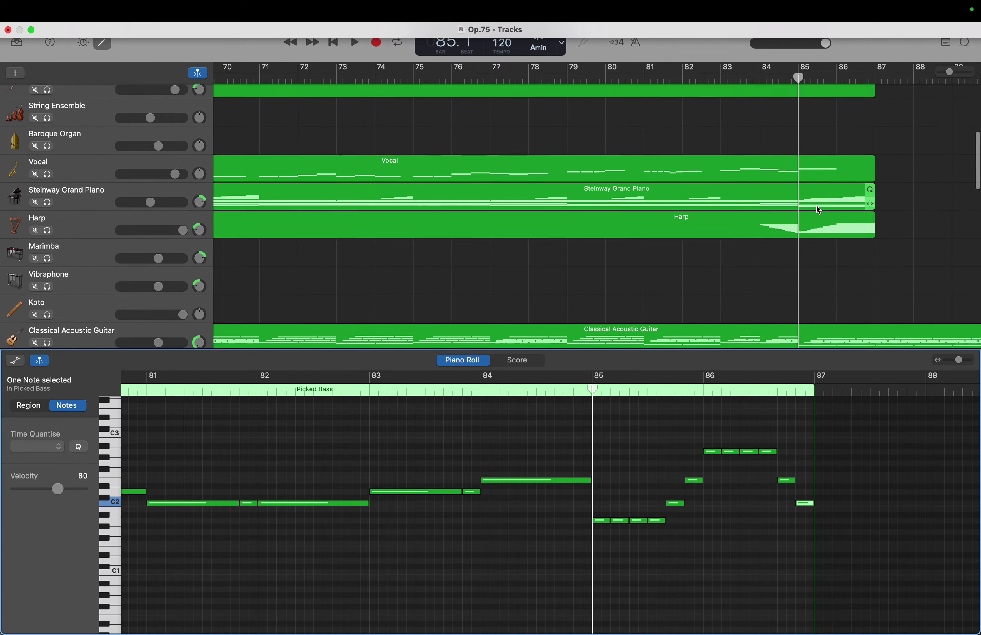
scroll(817, 207, up, 7)
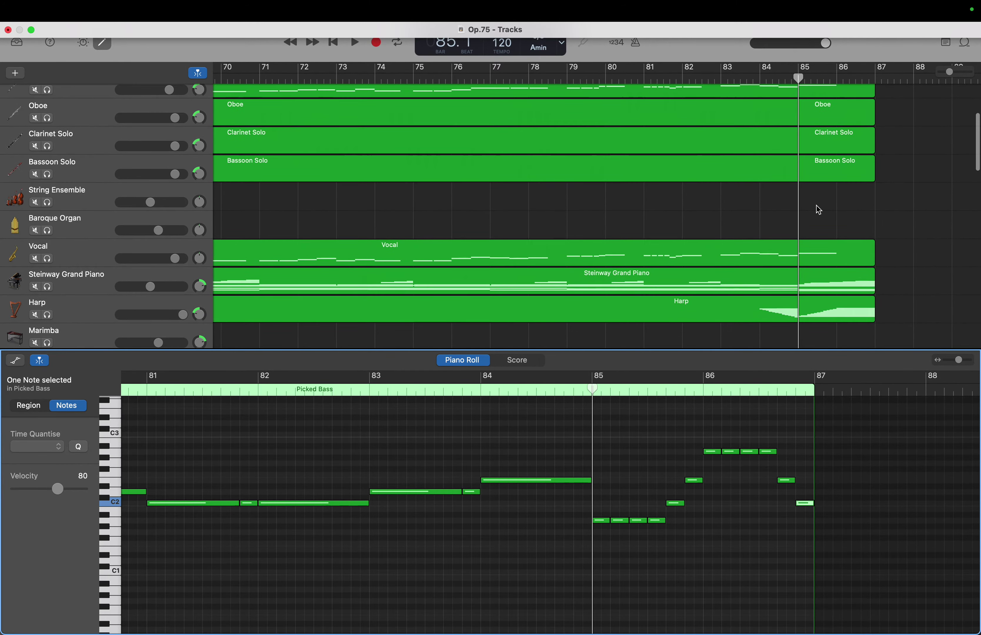
scroll(817, 208, up, 5)
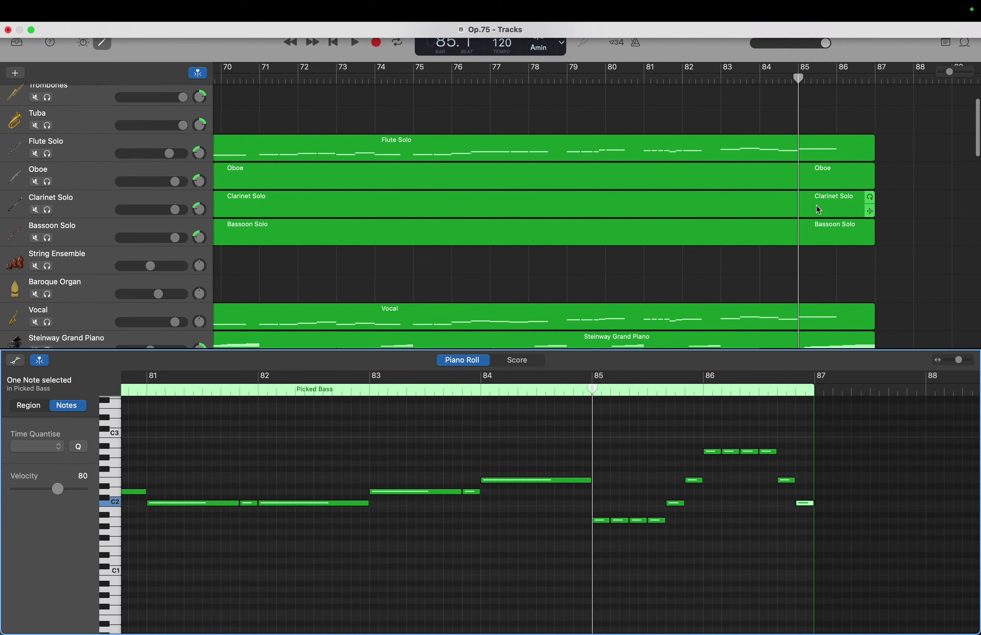
scroll(819, 209, down, 2)
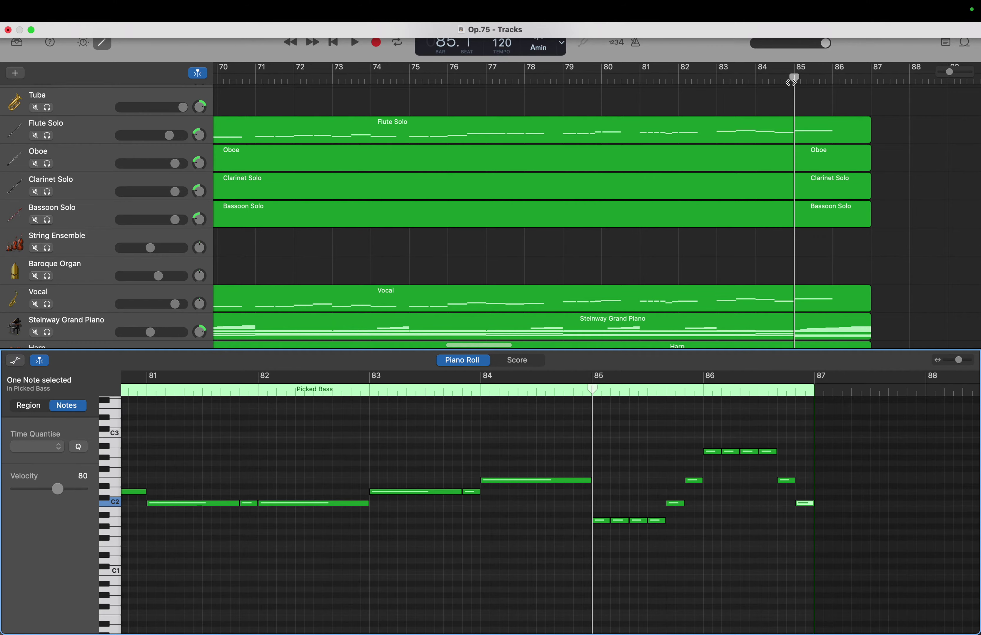
Play the whole arrangement from bar 63 to past the ending at bar 87
drag(794, 79, 258, 96)
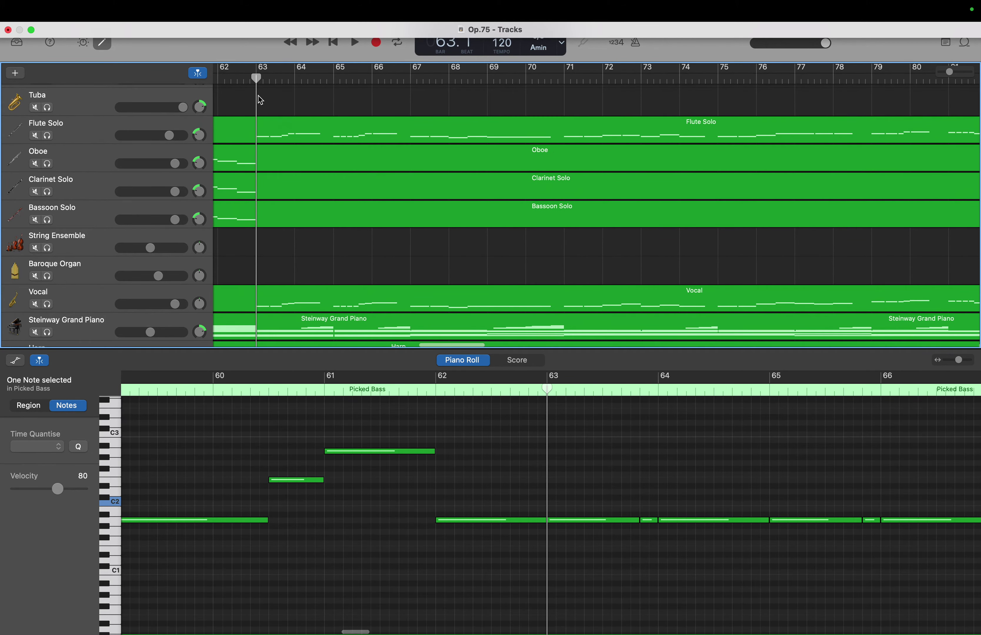
key(space)
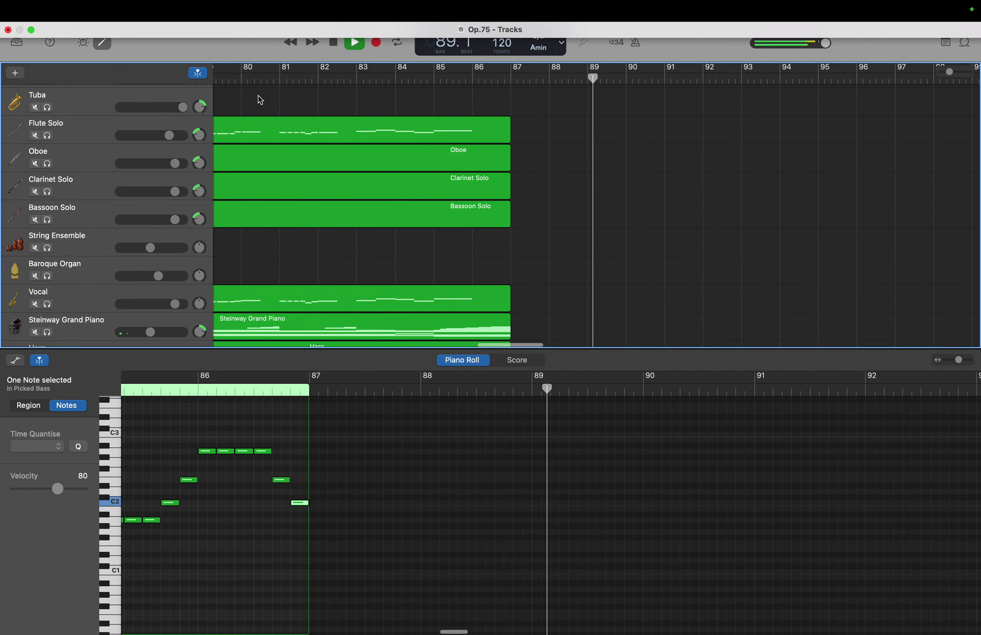
key(space)
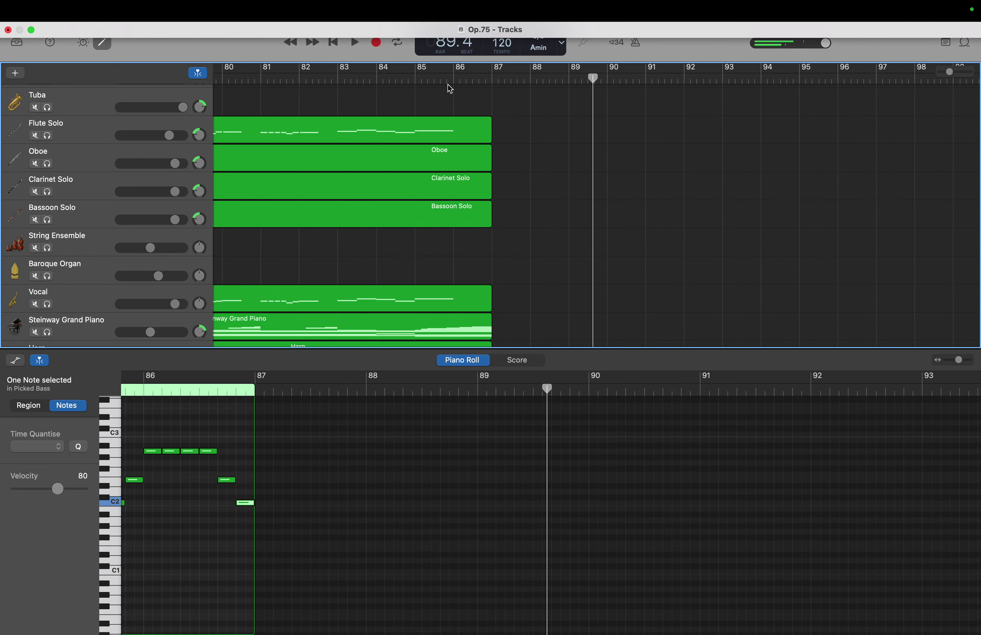
Place the playhead at bar 87 and check the region endings from Bassoon Solo down to Heavy
drag(593, 76, 493, 77)
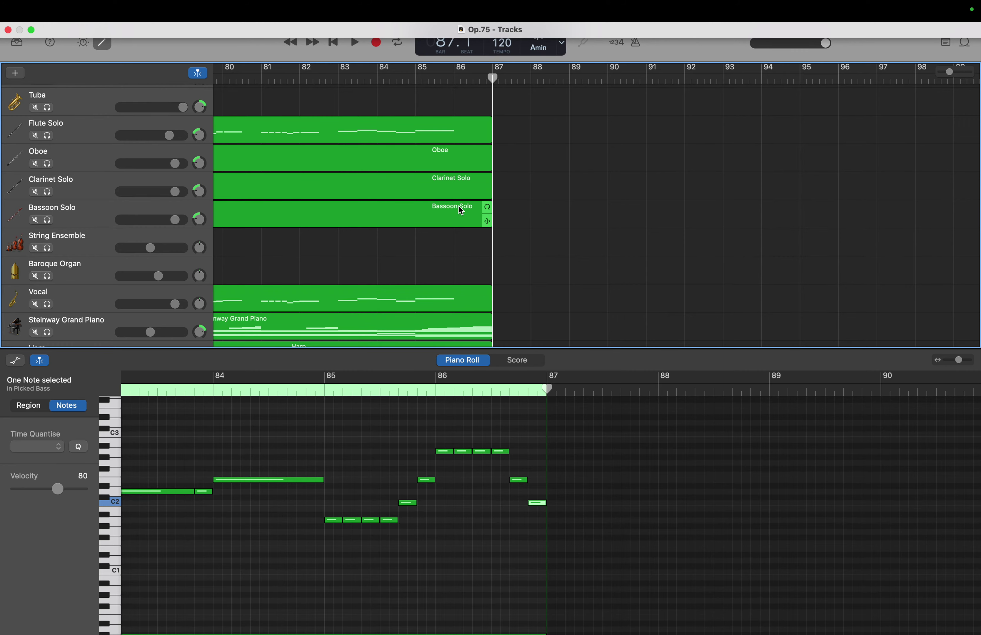
scroll(461, 210, down, 5)
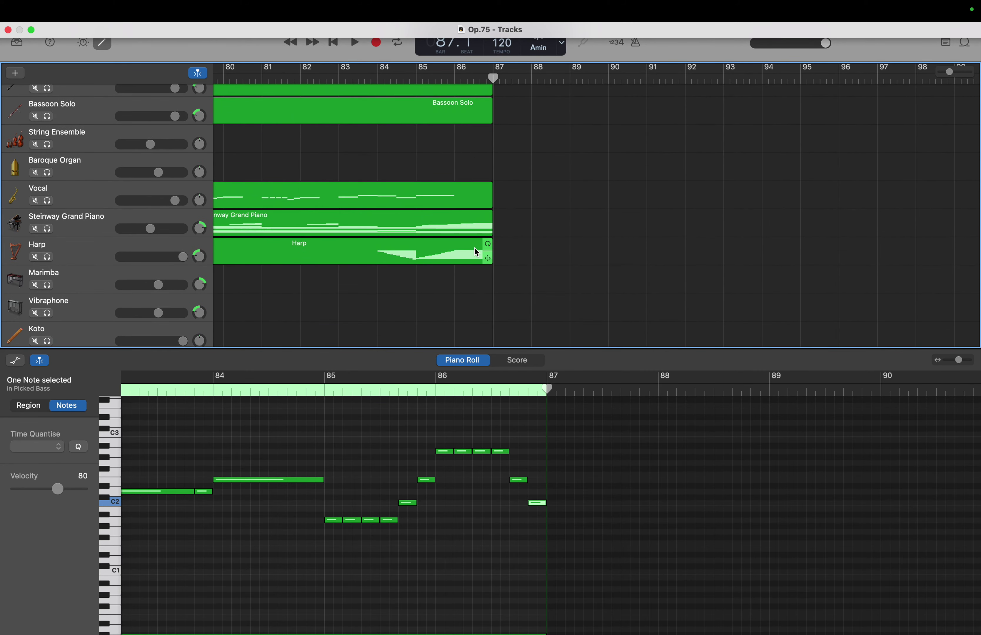
scroll(456, 260, down, 1)
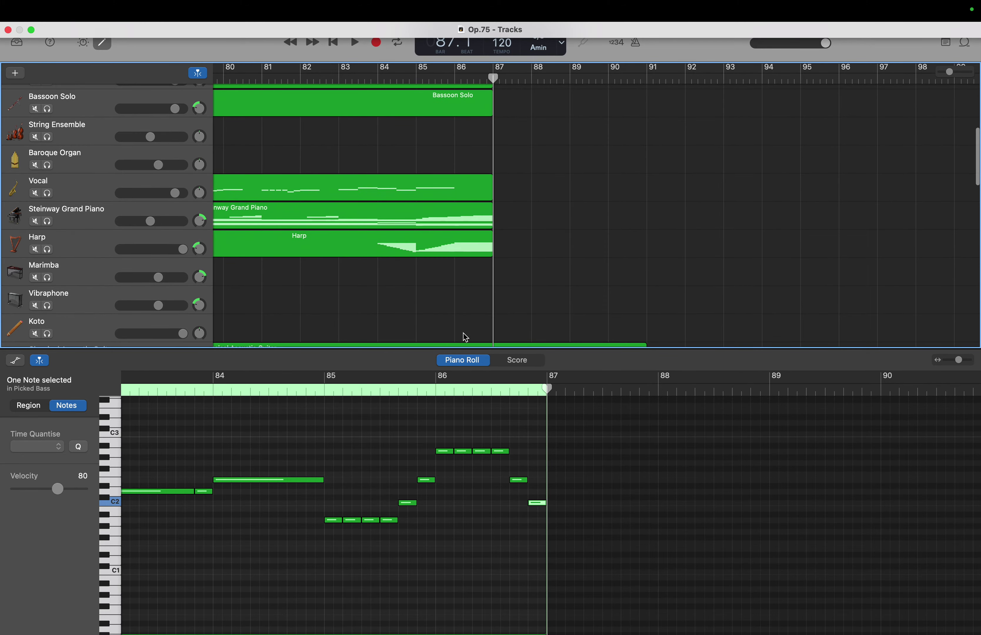
scroll(453, 393, down, 3)
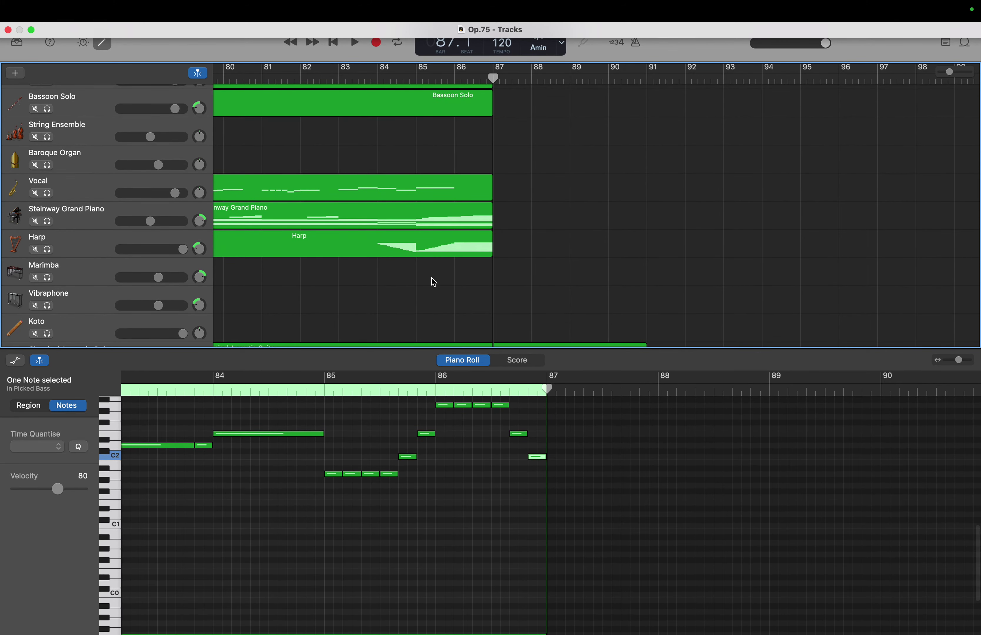
scroll(432, 281, down, 4)
scroll(434, 281, down, 10)
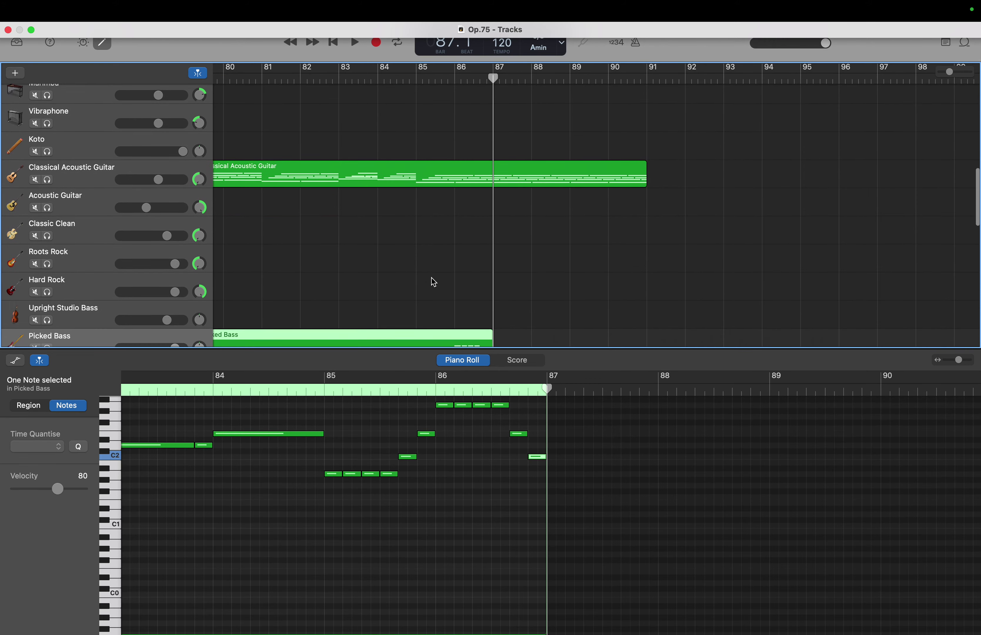
scroll(431, 279, down, 8)
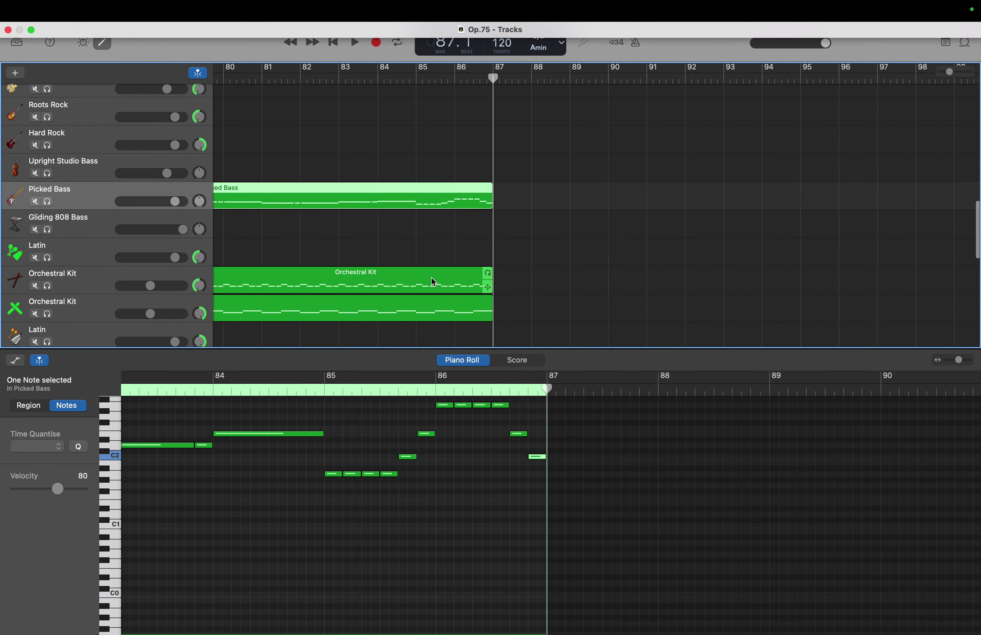
scroll(431, 278, down, 2)
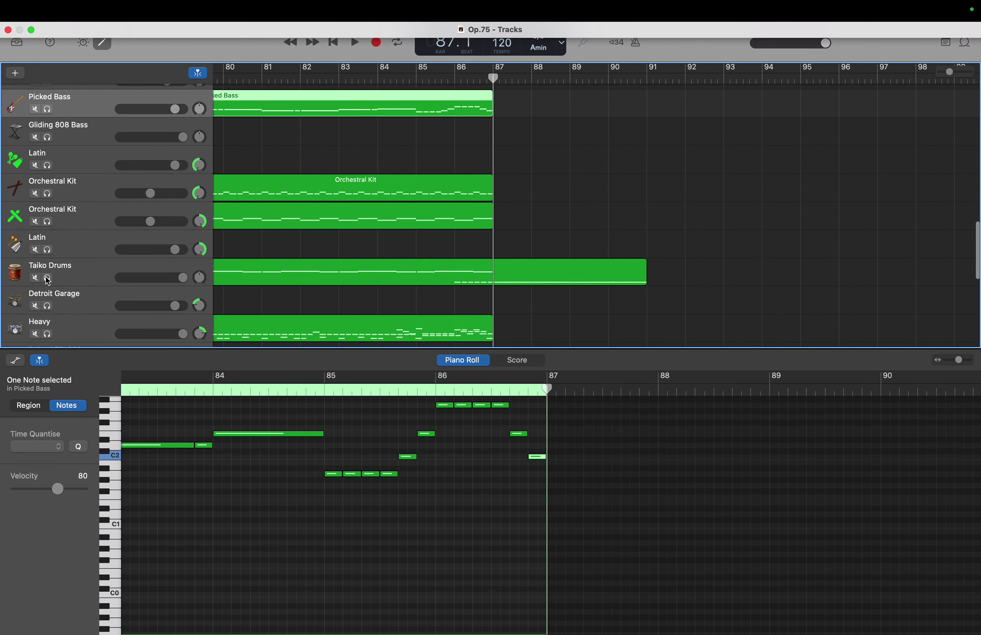
Audition the Taiko Drums track in solo from bar 83 to past bar 87, and turn its solo off again
click(48, 279)
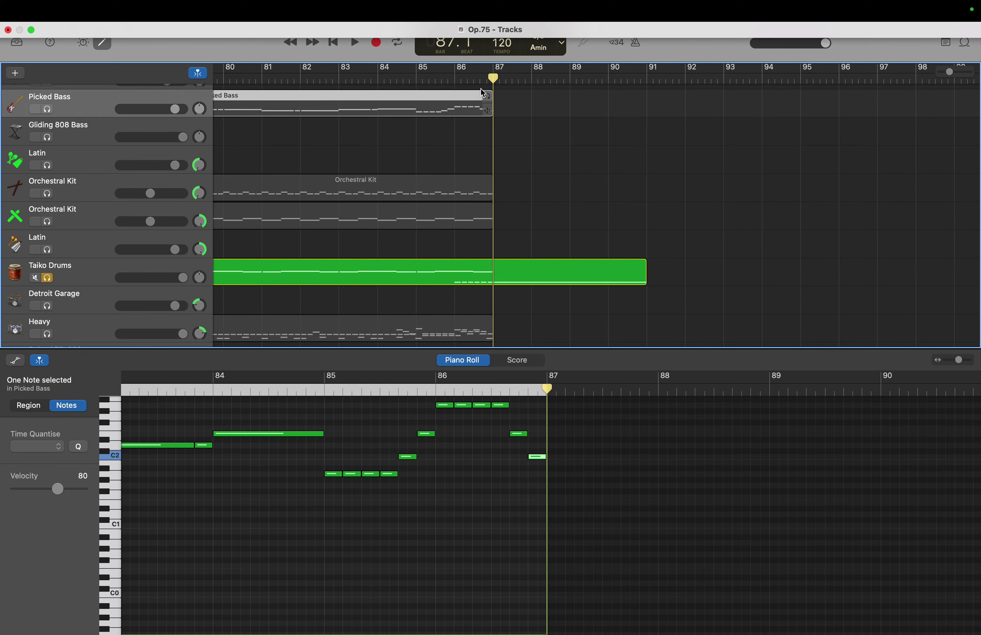
drag(490, 79, 340, 79)
key(space)
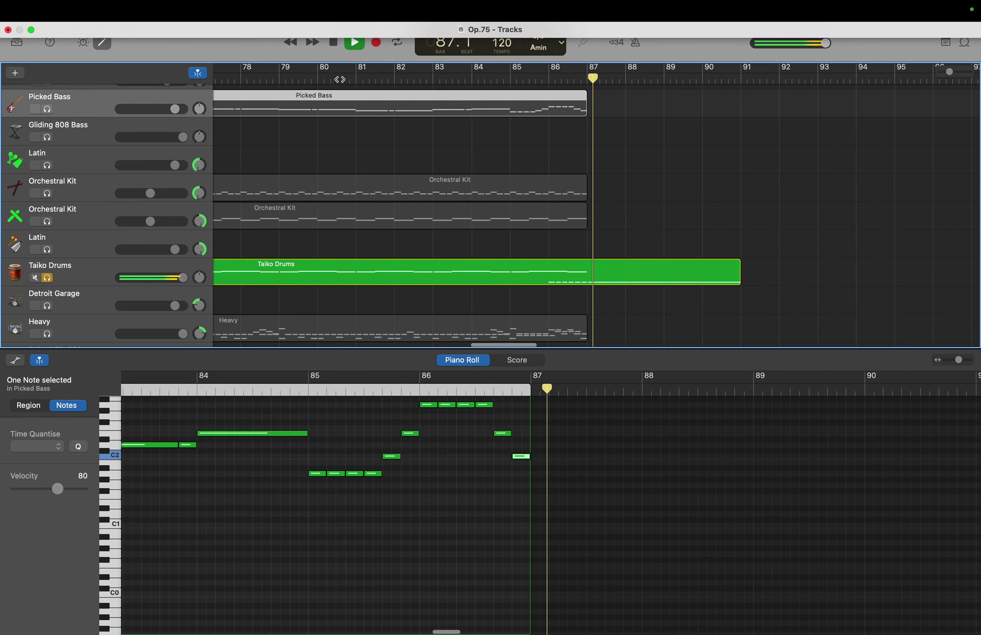
key(space)
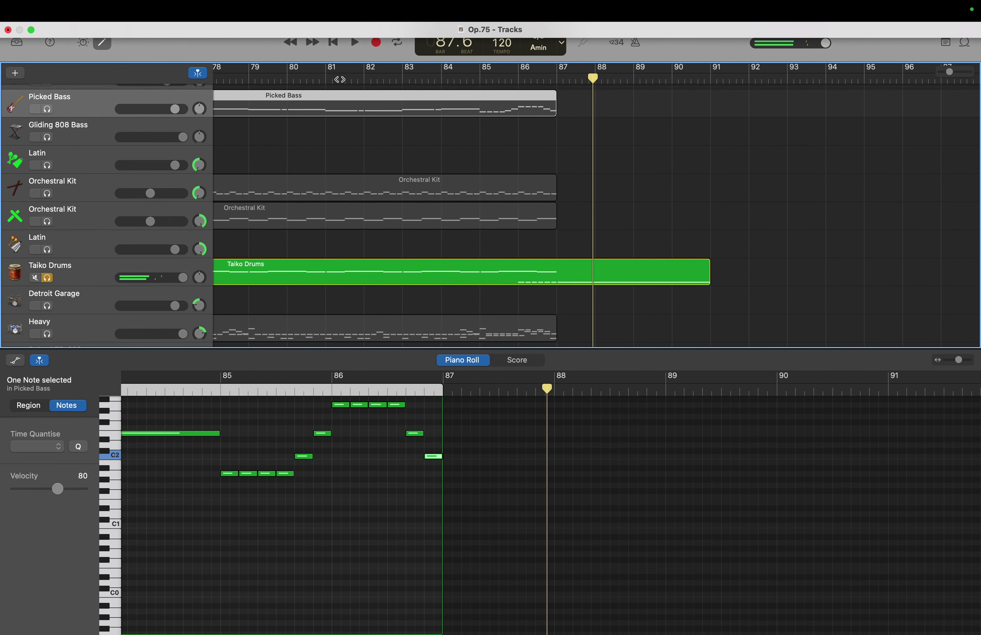
click(49, 278)
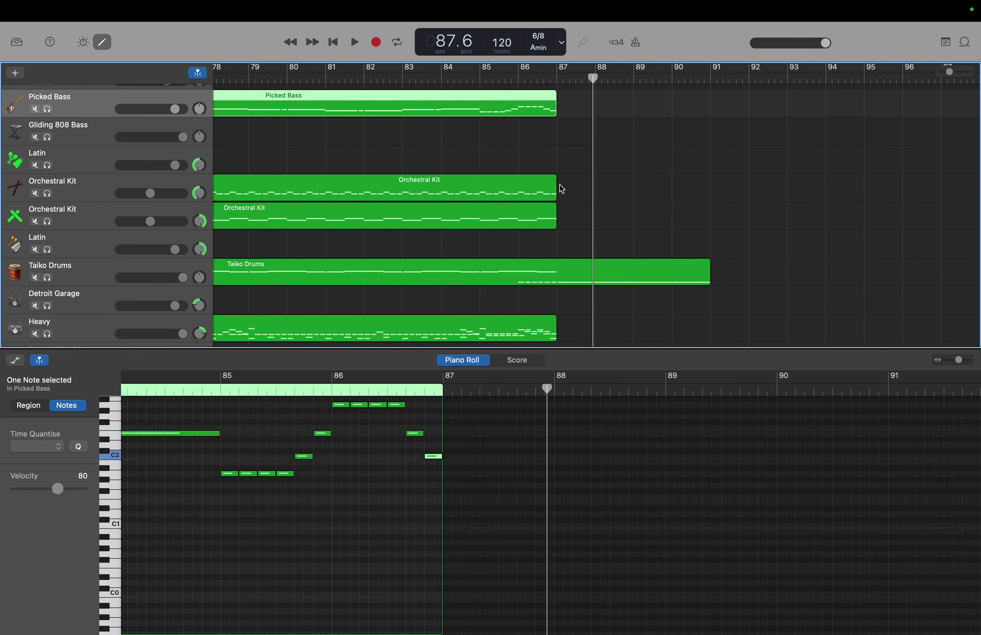
Return the playhead to bar 87 and compare the region endings of the woodwind, Vocal, piano, Harp and Classical Acoustic Guitar tracks
drag(593, 80, 557, 81)
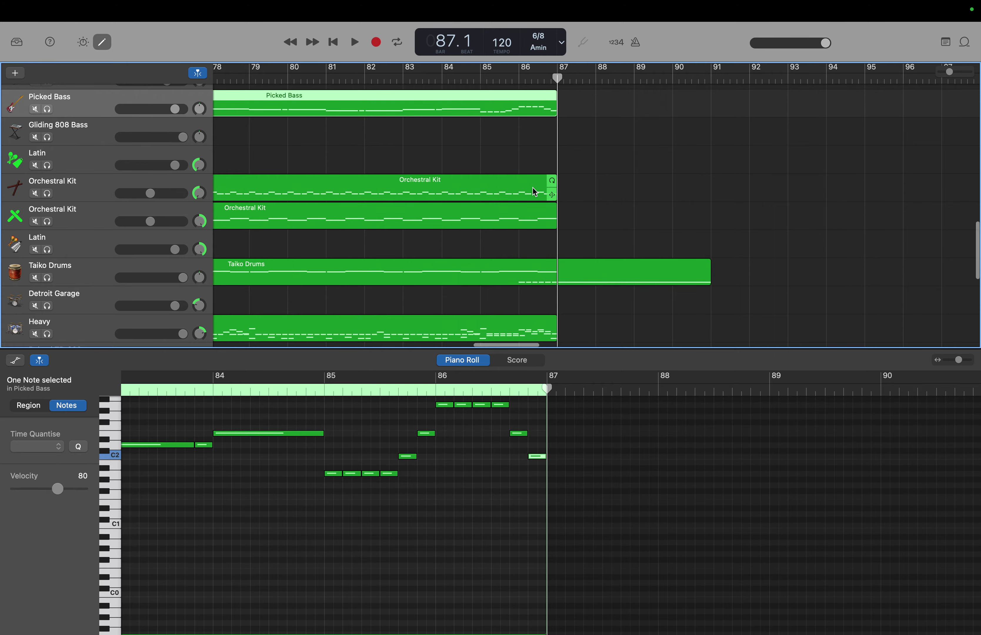
scroll(534, 192, up, 15)
scroll(534, 192, up, 10)
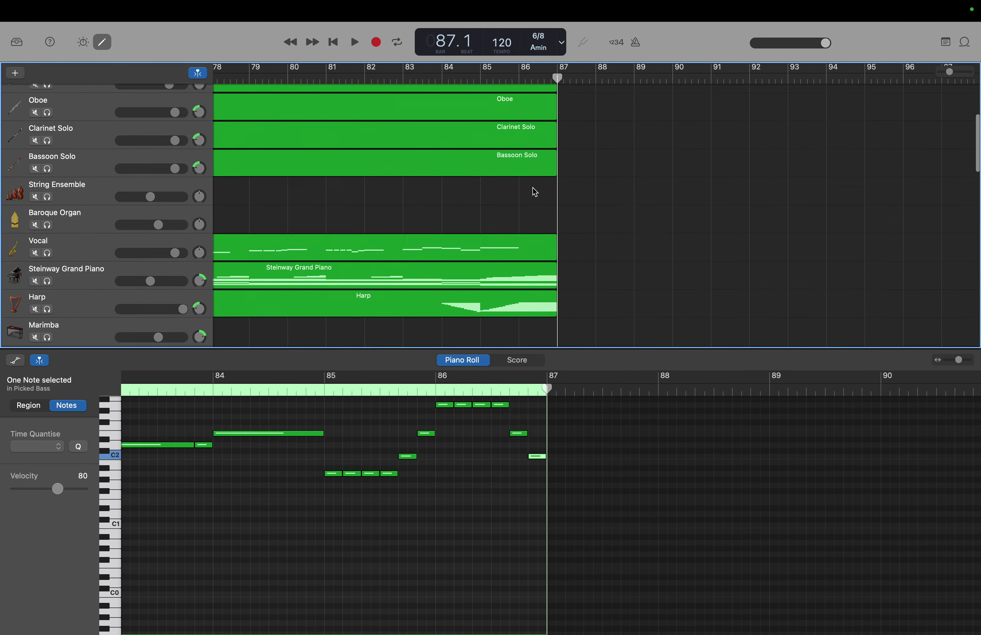
scroll(535, 192, down, 12)
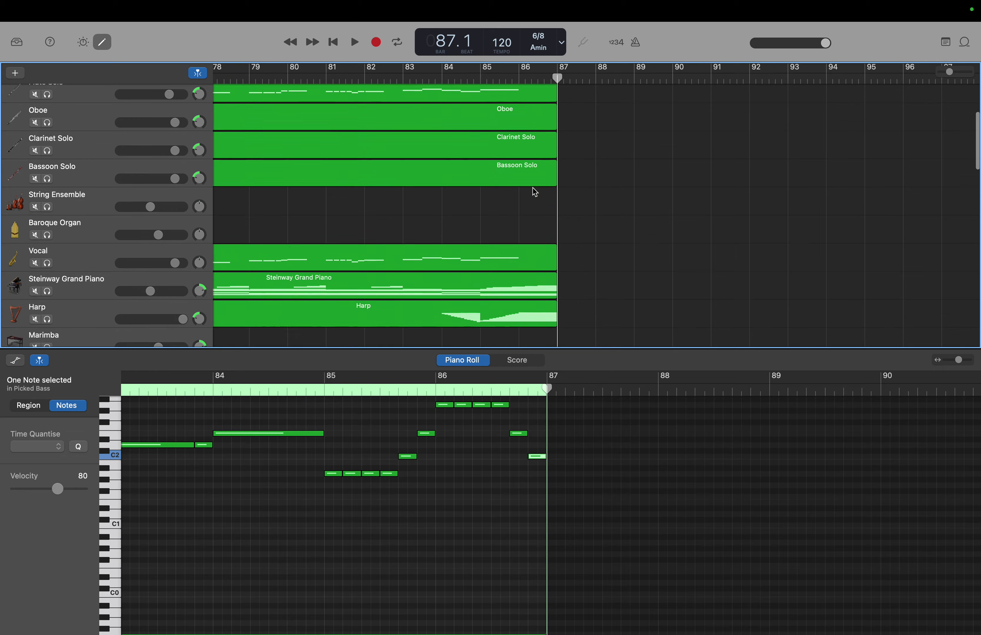
scroll(534, 192, down, 6)
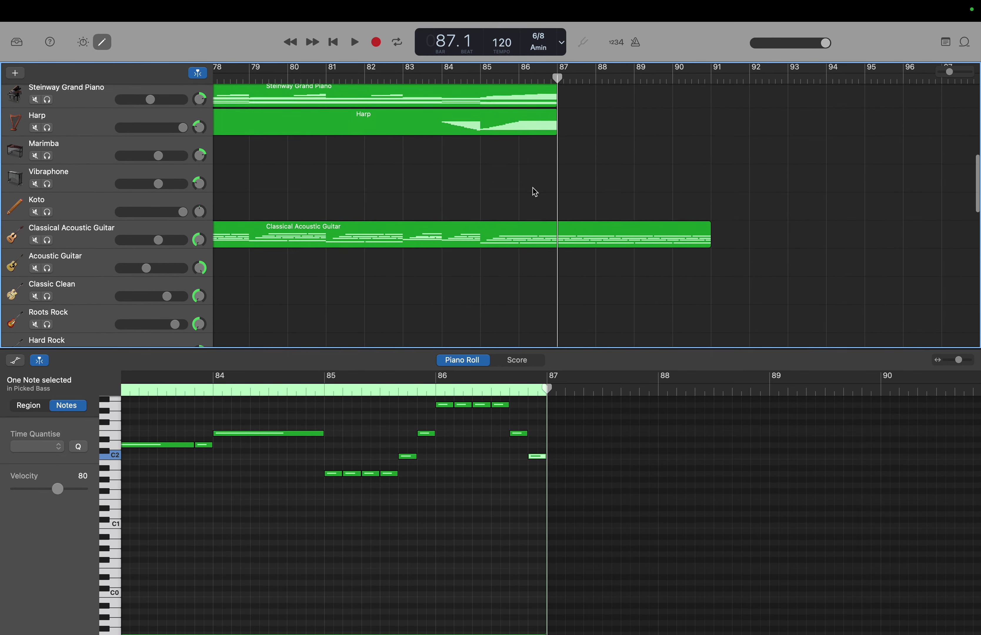
scroll(534, 192, up, 5)
scroll(533, 188, up, 4)
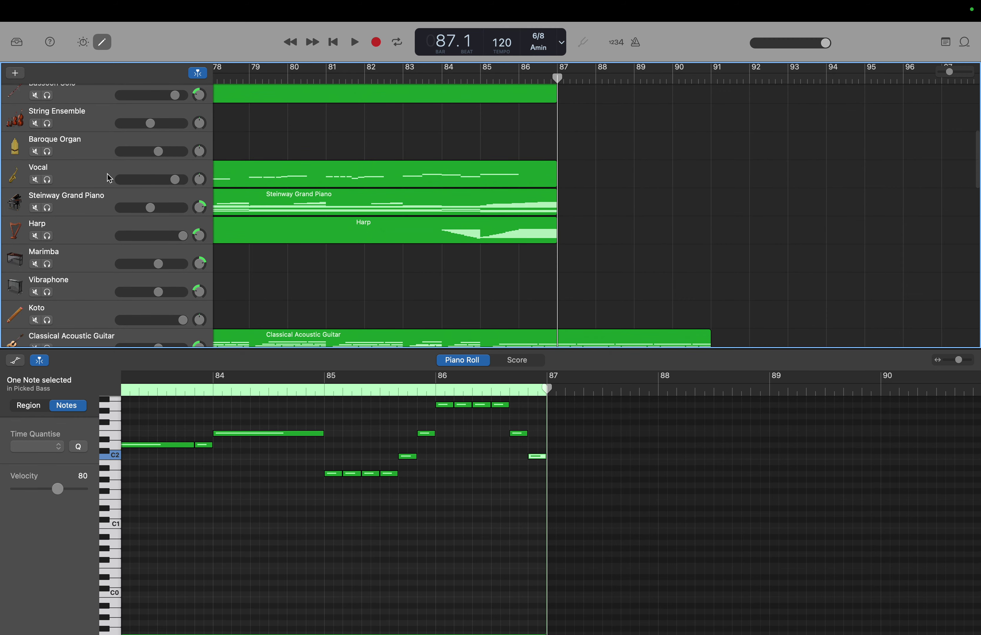
Select the Vocal track and show the final notes of its region up to bar 87 in the piano roll
click(97, 177)
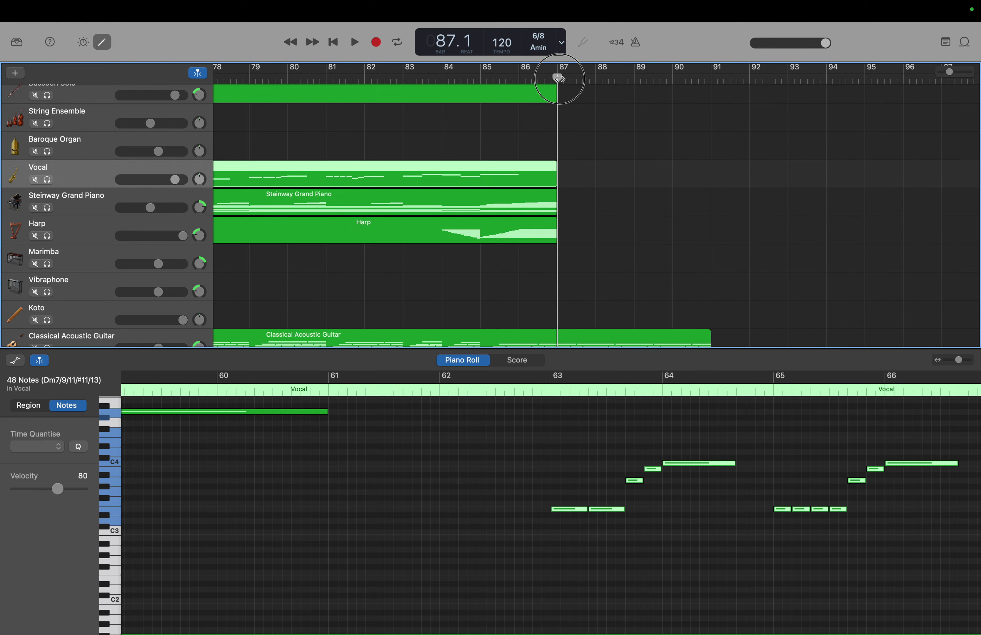
drag(559, 78, 558, 79)
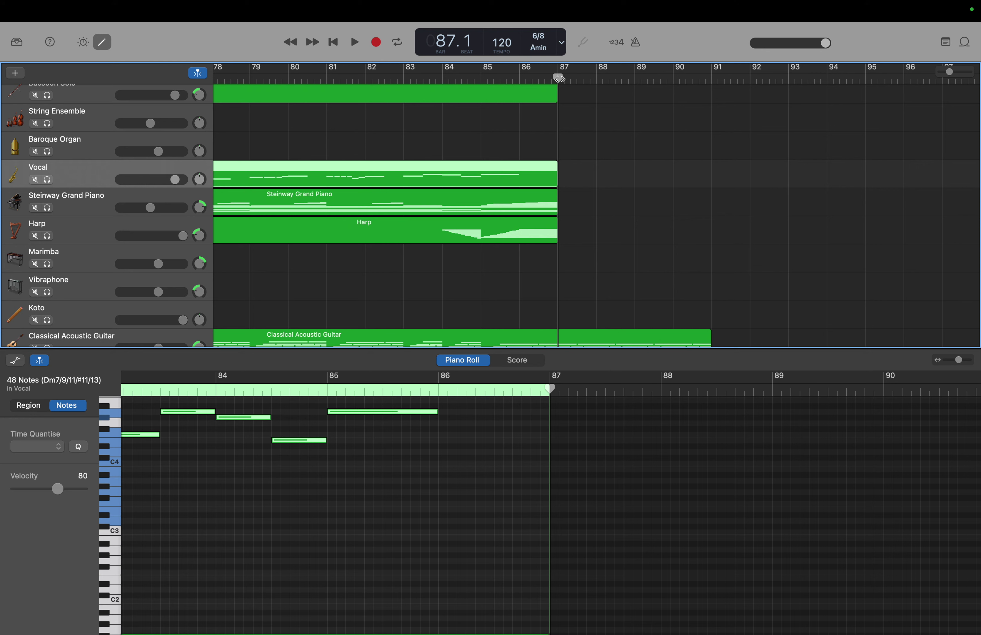
mouse_move(579, 17)
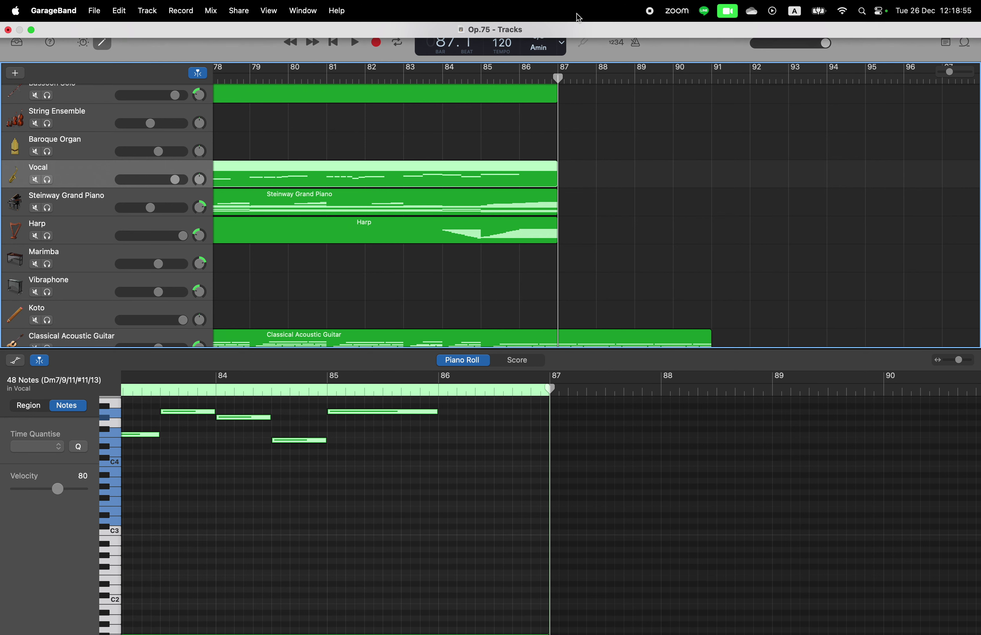